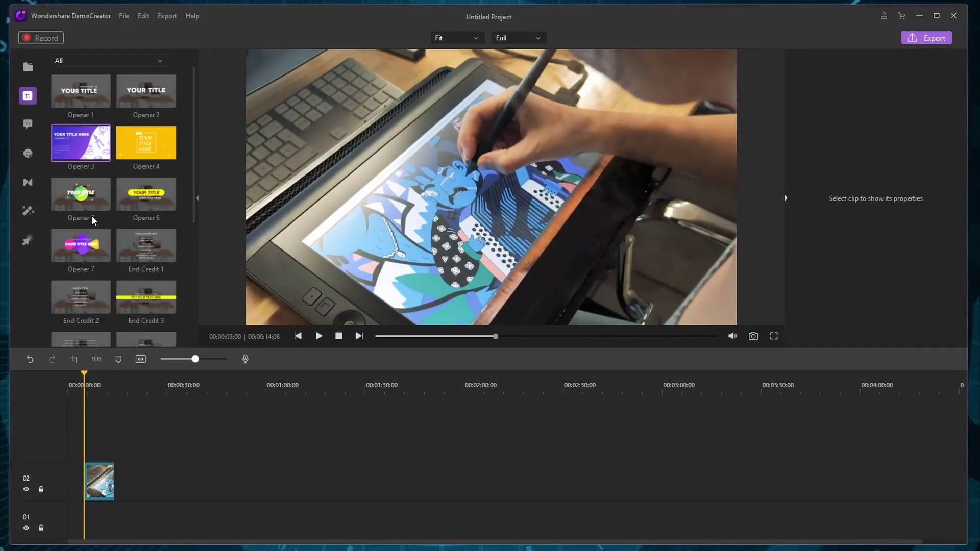
Place the Opener 3 title at the start of track 02, retitle it 'Satori Graphics', nudge it left
{"action": "left_click_drag", "start_coordinate": [91, 150], "coordinate": [61, 491]}
{"action": "left_click_drag", "start_coordinate": [62, 491], "coordinate": [74, 482]}
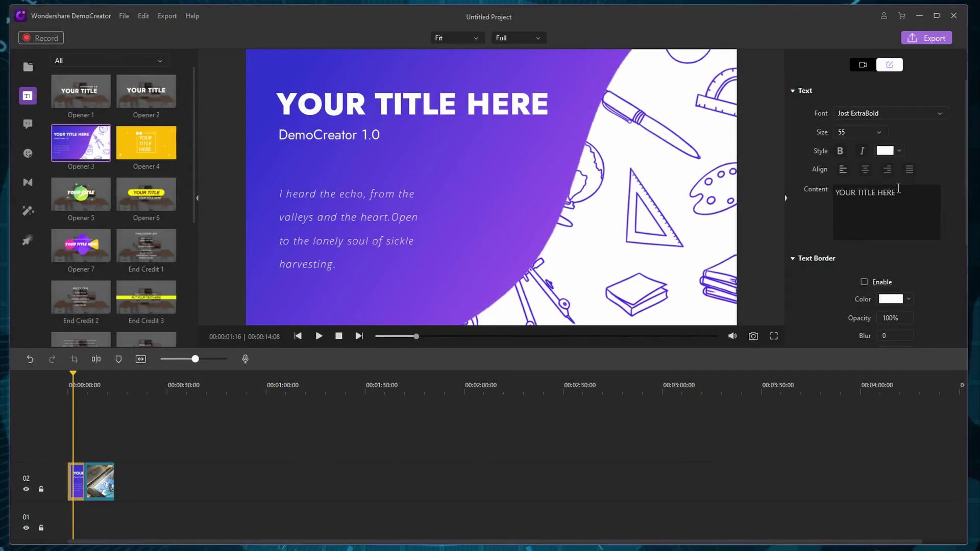
{"action": "left_click_drag", "start_coordinate": [899, 193], "coordinate": [833, 196]}
{"action": "type", "text": "Satori Graphics"}
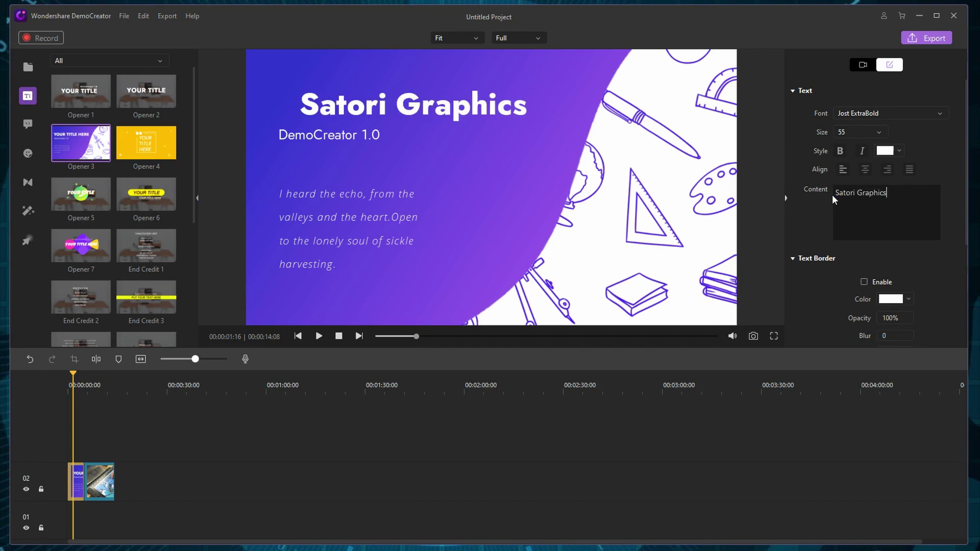
{"action": "left_click", "coordinate": [447, 84]}
{"action": "left_click_drag", "start_coordinate": [446, 83], "coordinate": [427, 82]}
{"action": "mouse_move", "coordinate": [78, 374]}
{"action": "left_mouse_down"}
{"action": "mouse_move", "coordinate": [83, 386]}
{"action": "mouse_move", "coordinate": [92, 379]}
{"action": "mouse_move", "coordinate": [82, 383]}
{"action": "left_mouse_up"}
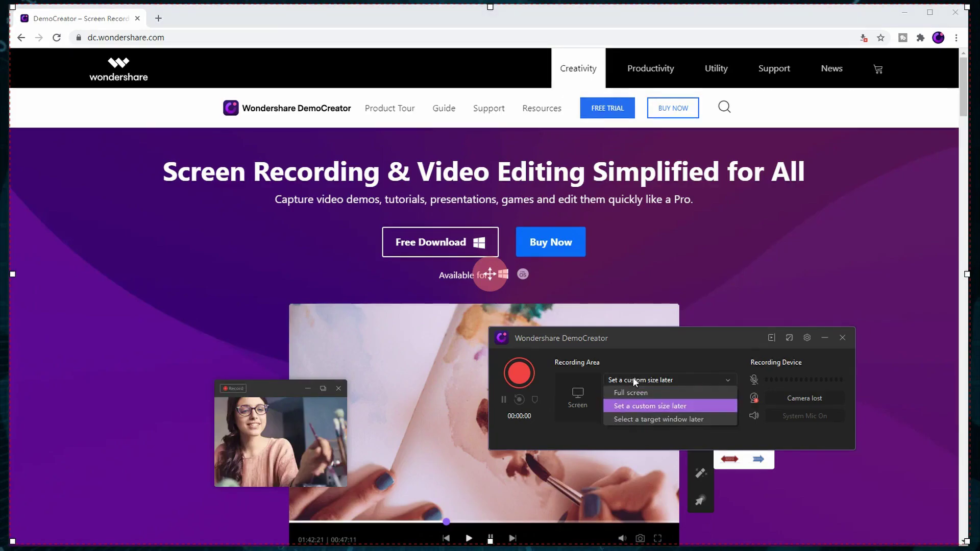
Keep 'Set a custom size later' for the 1736 × 977 area and start recording
{"action": "left_click", "coordinate": [637, 381]}
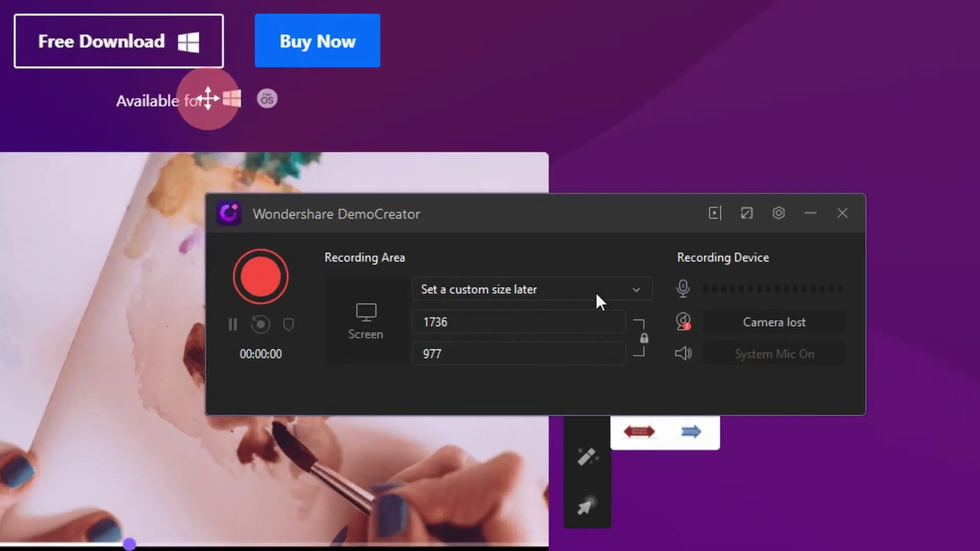
{"action": "left_click", "coordinate": [285, 278]}
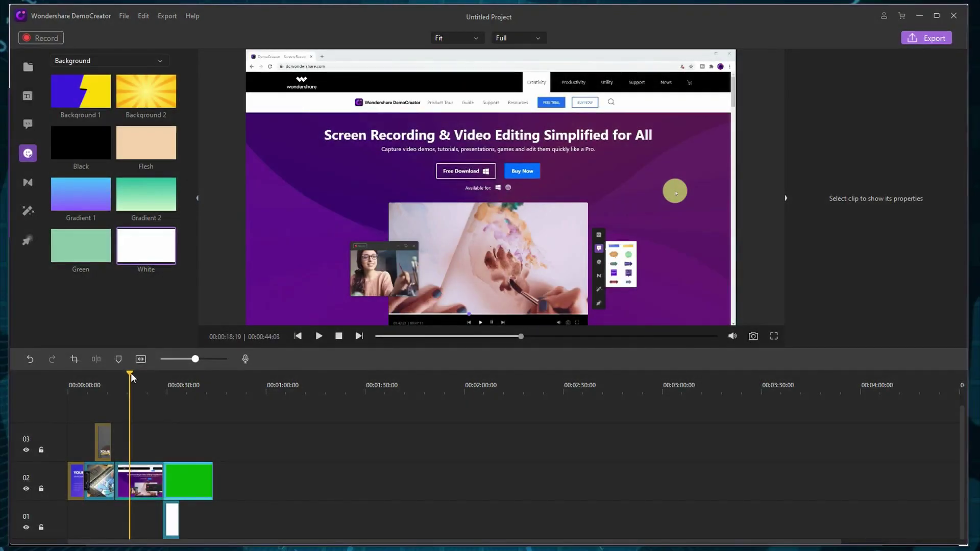
Apply the GreenScreen effect to the green SUBSCRIBE clip on track 02 and preview it
{"action": "left_click_drag", "start_coordinate": [130, 372], "coordinate": [174, 409]}
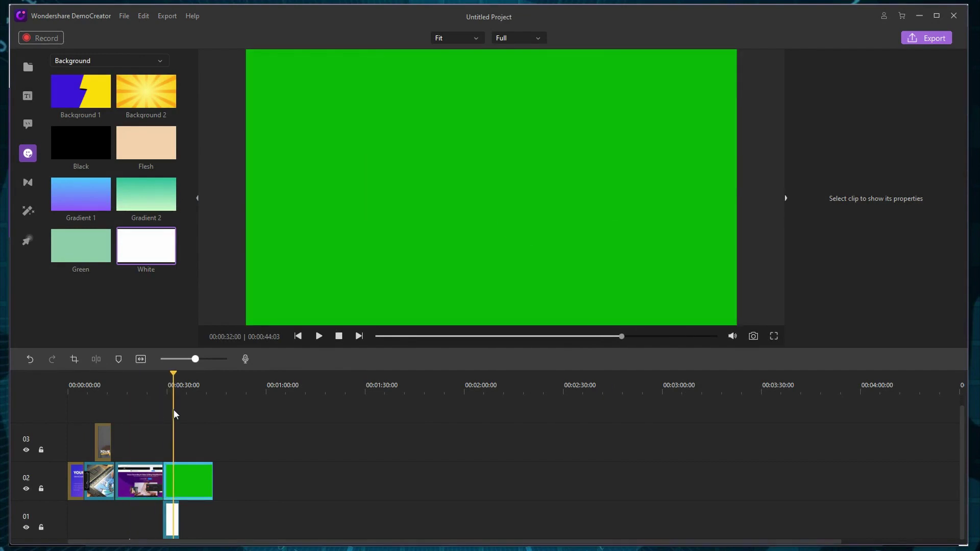
{"action": "left_click", "coordinate": [31, 213]}
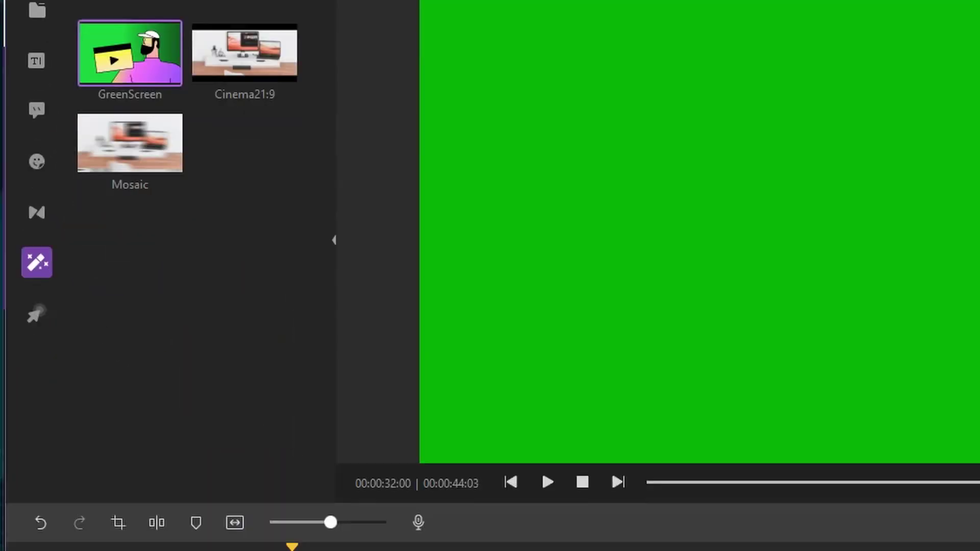
{"action": "left_click_drag", "start_coordinate": [81, 99], "coordinate": [174, 480]}
{"action": "left_click_drag", "start_coordinate": [294, 442], "coordinate": [293, 459]}
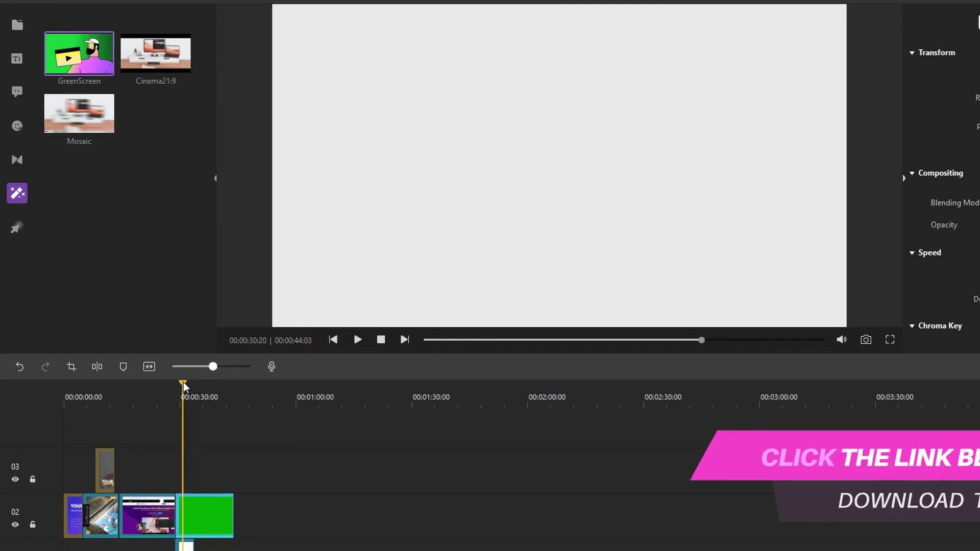
{"action": "left_click_drag", "start_coordinate": [182, 381], "coordinate": [185, 388]}
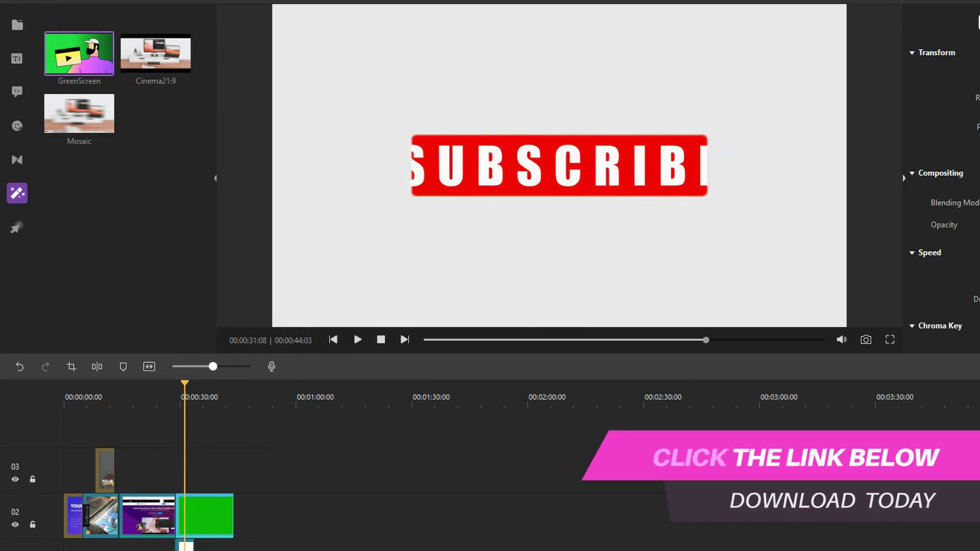
{"action": "key", "text": "ctrl+z"}
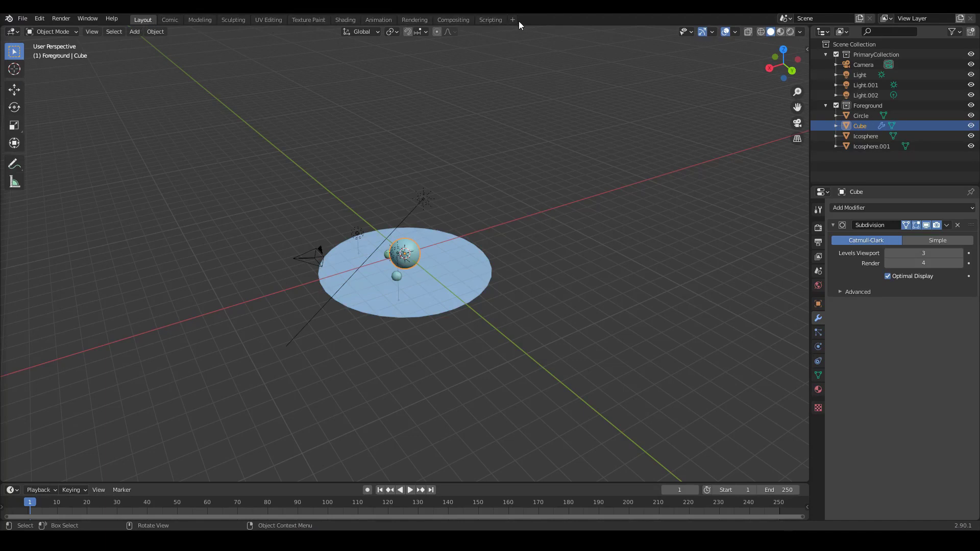
{"action": "left_click", "coordinate": [198, 22]}
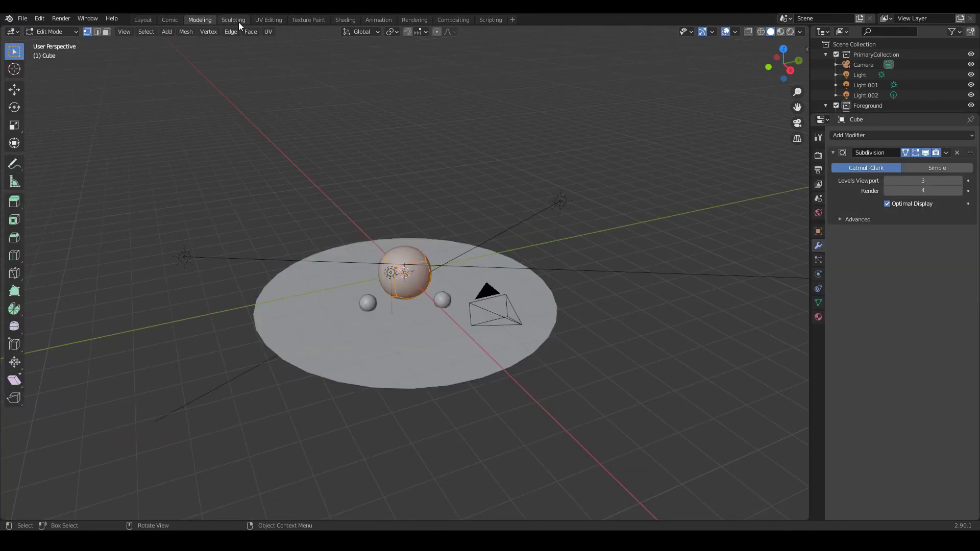
{"action": "left_click", "coordinate": [238, 22]}
{"action": "left_click", "coordinate": [270, 20]}
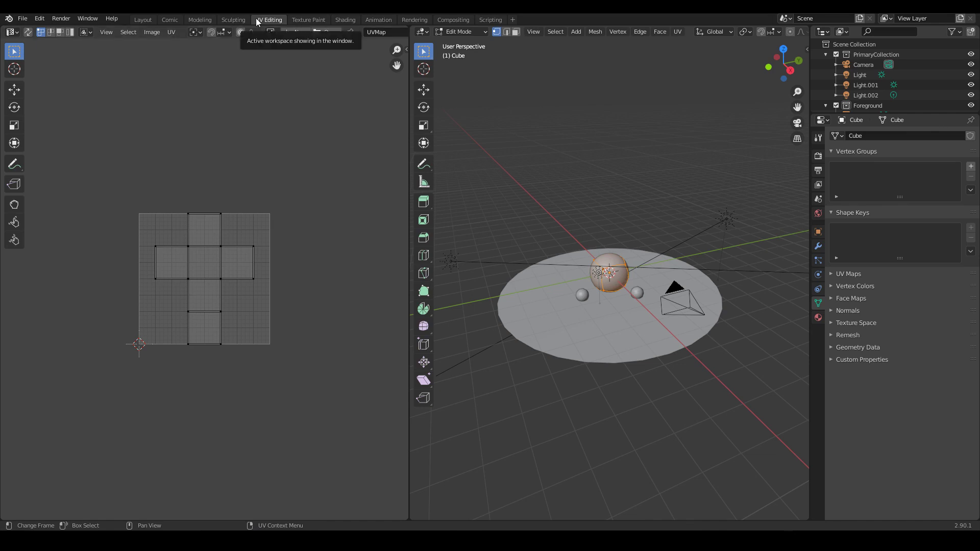
{"action": "left_click", "coordinate": [142, 20]}
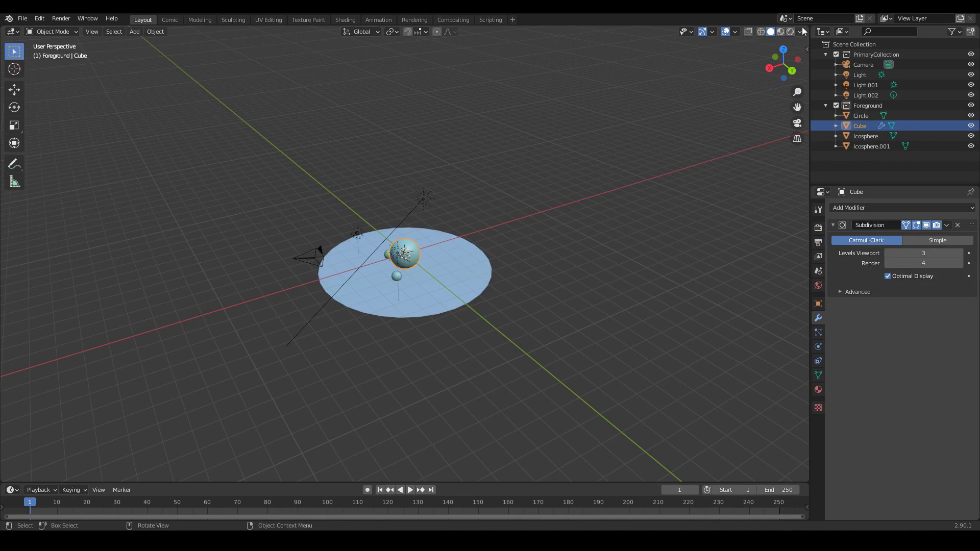
Split the 3D viewport horizontally and switch the Cube into Edit Mode
{"action": "right_click", "coordinate": [811, 74]}
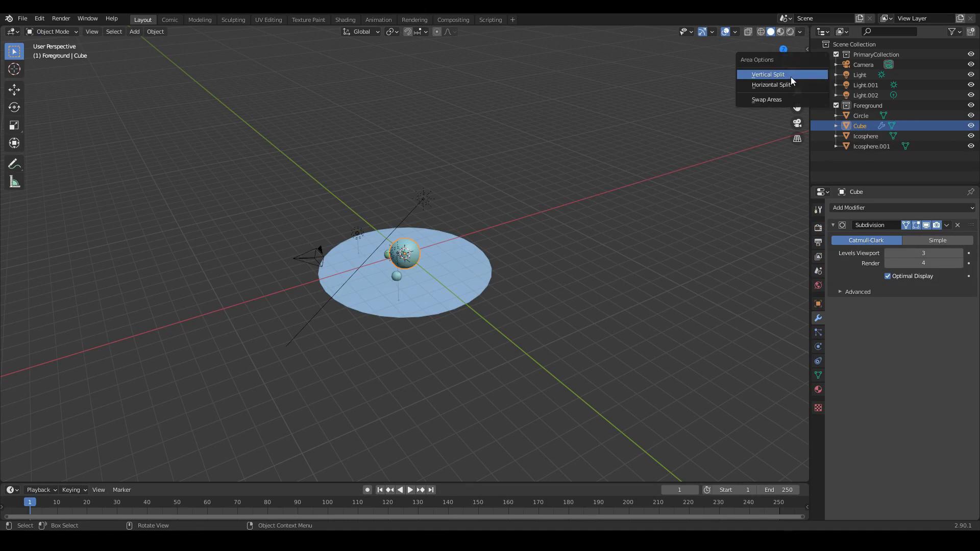
{"action": "left_click", "coordinate": [764, 85]}
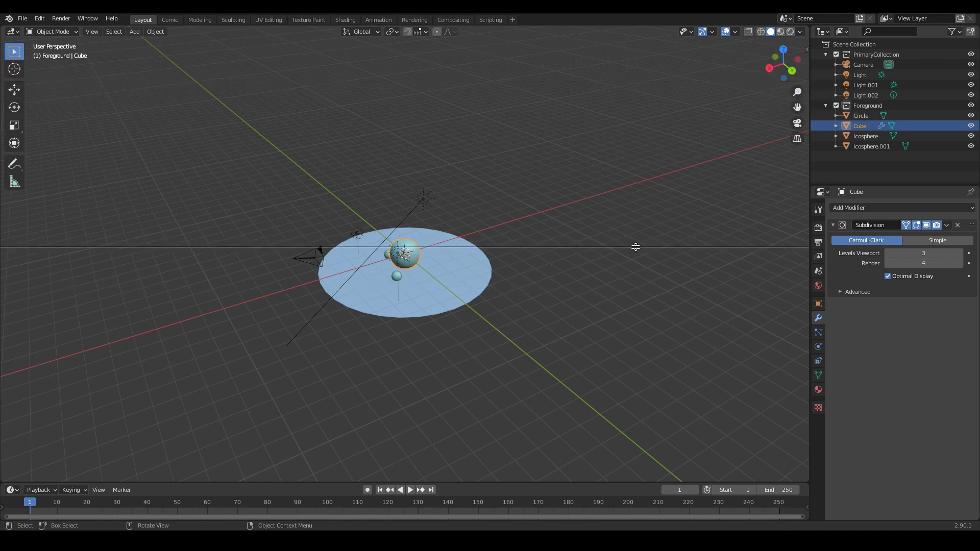
{"action": "left_click", "coordinate": [637, 244]}
{"action": "key", "text": "Tab"}
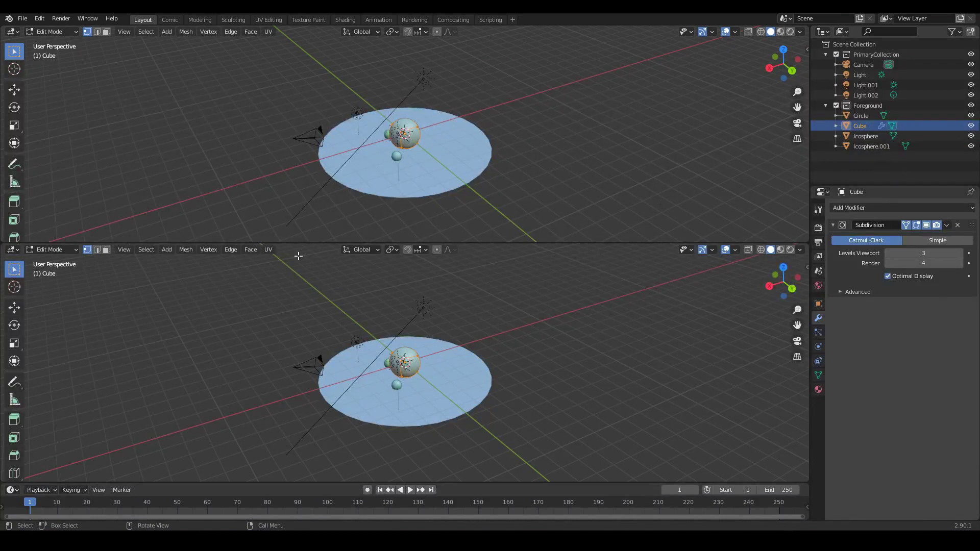
Join the two viewport halves back into a single area
{"action": "right_click", "coordinate": [424, 242]}
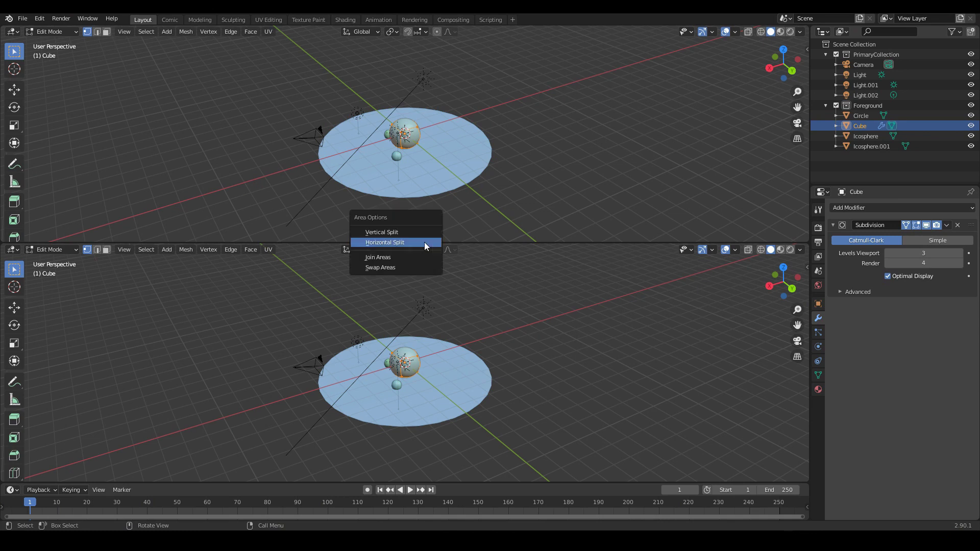
{"action": "left_click", "coordinate": [384, 257]}
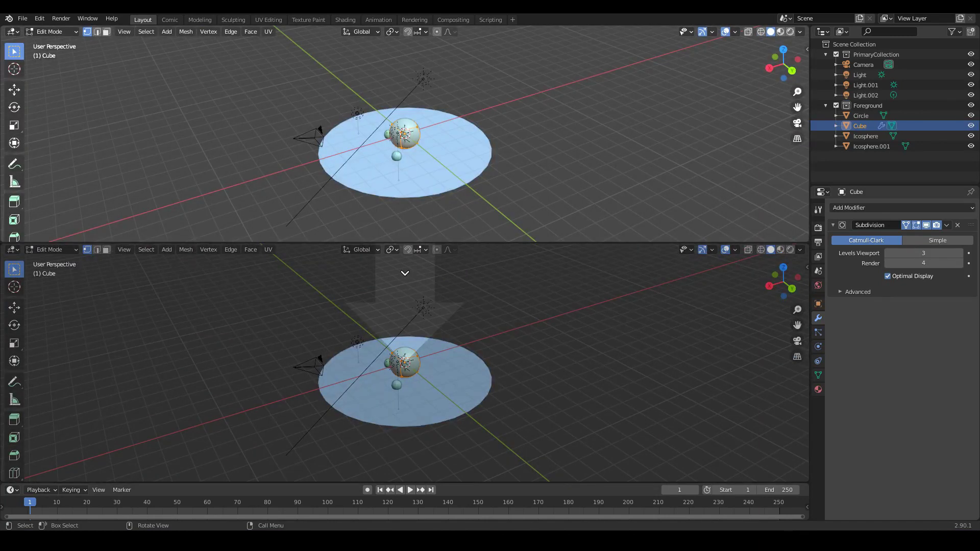
{"action": "left_click", "coordinate": [404, 273]}
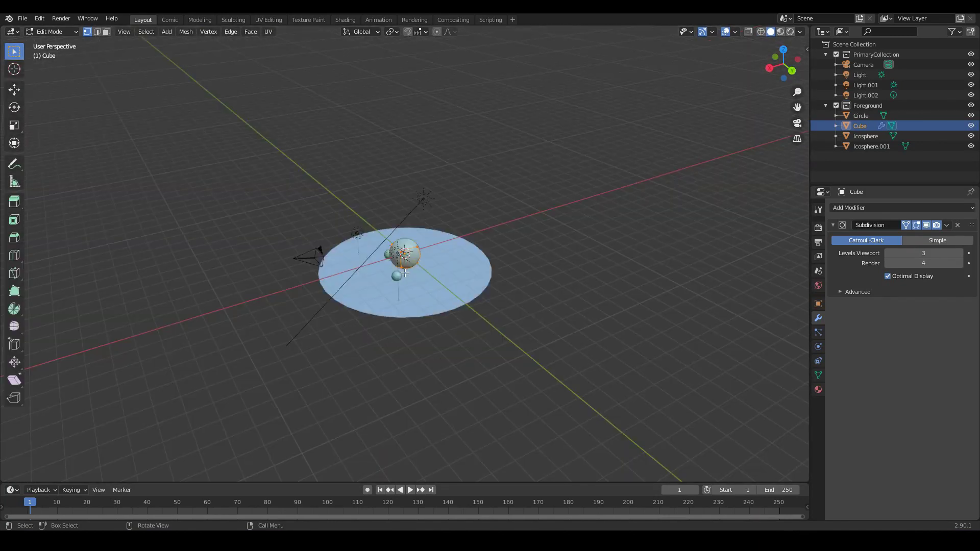
Split the 3D viewport vertically into left and right halves
{"action": "right_click", "coordinate": [809, 169]}
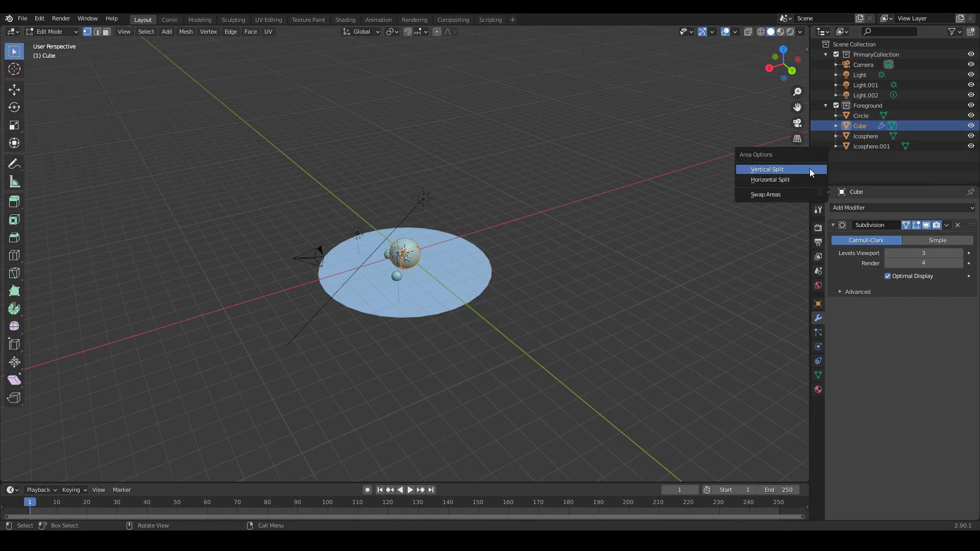
{"action": "left_click", "coordinate": [774, 170]}
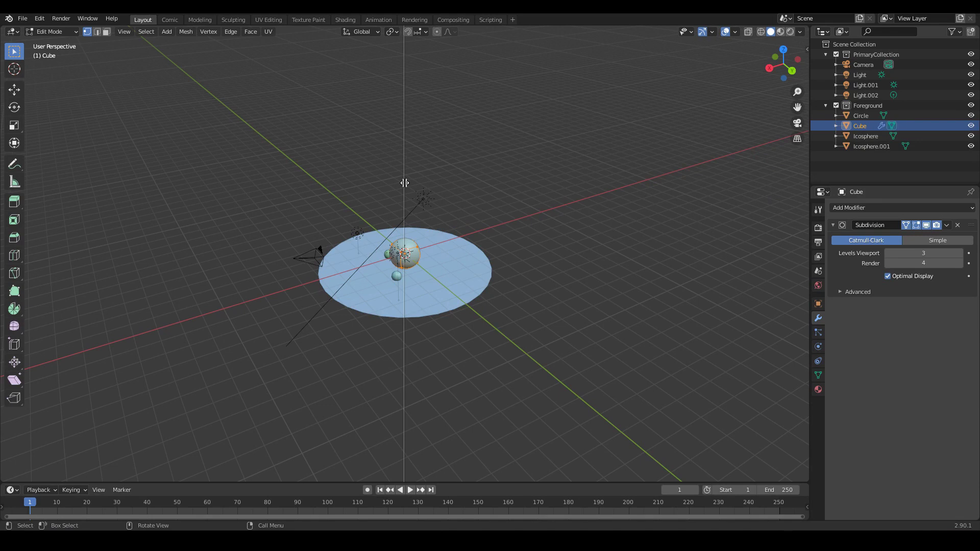
{"action": "left_click", "coordinate": [404, 183]}
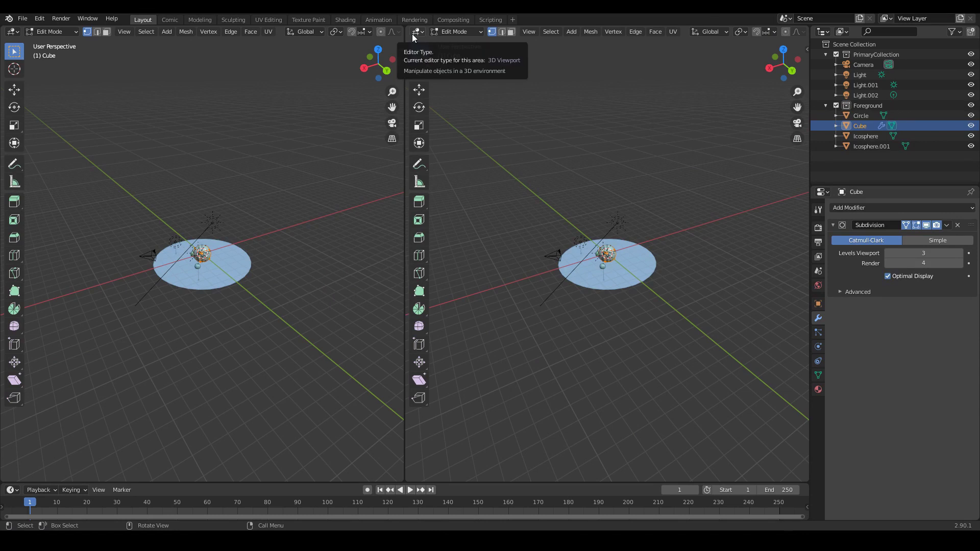
Turn the right half into a Shader Editor showing the Cube's material nodes
{"action": "left_click", "coordinate": [417, 31]}
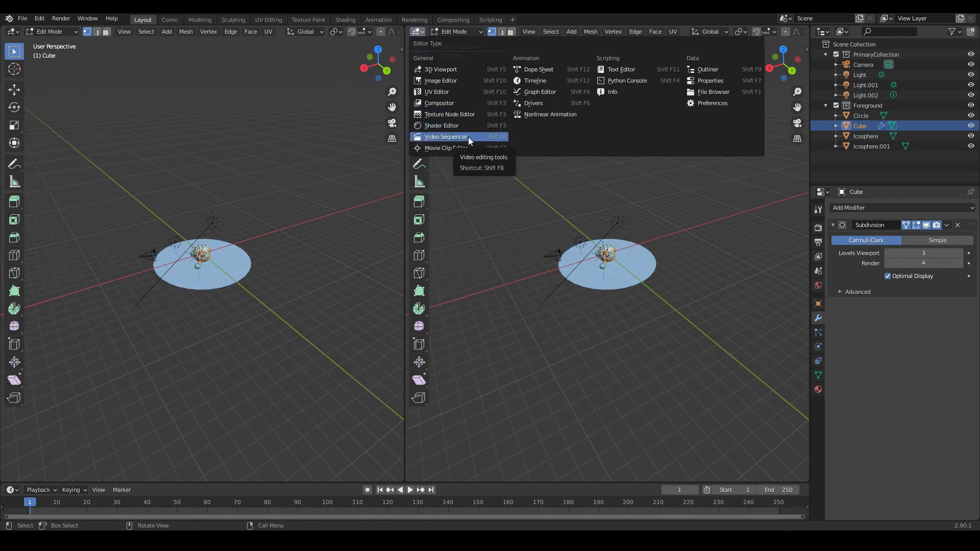
{"action": "left_click", "coordinate": [442, 128]}
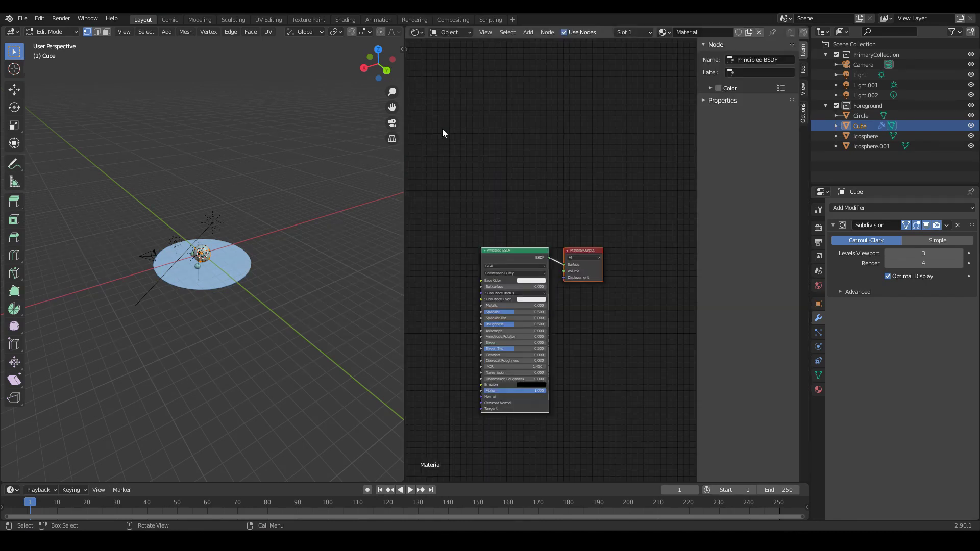
{"action": "middle_click_drag", "start_coordinate": [563, 261], "coordinate": [533, 211]}
{"action": "scroll", "coordinate": [527, 231], "scroll_direction": "down", "scroll_amount": 1}
{"action": "scroll", "coordinate": [527, 229], "scroll_direction": "up", "scroll_amount": 1}
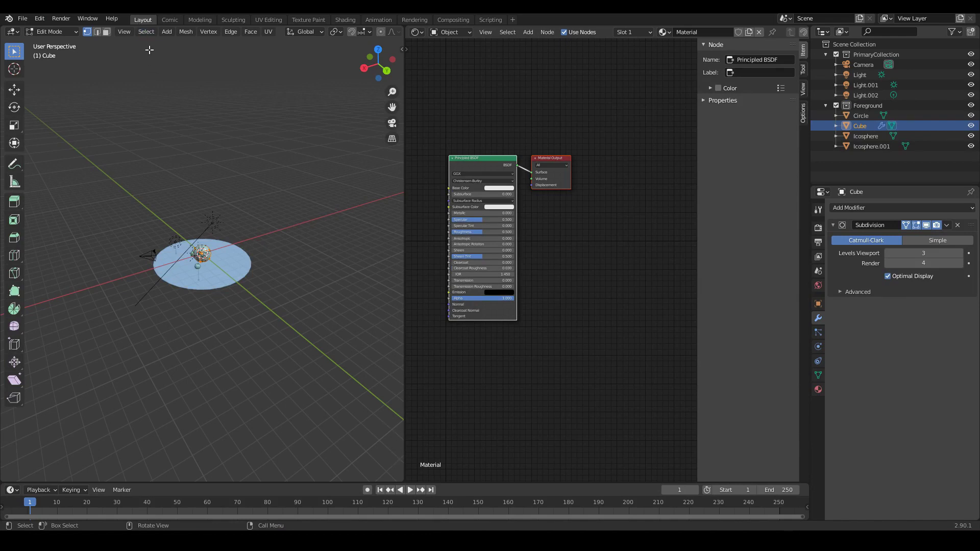
Duplicate the Layout workspace and rename the copy 'NewLayout'
{"action": "right_click", "coordinate": [143, 21]}
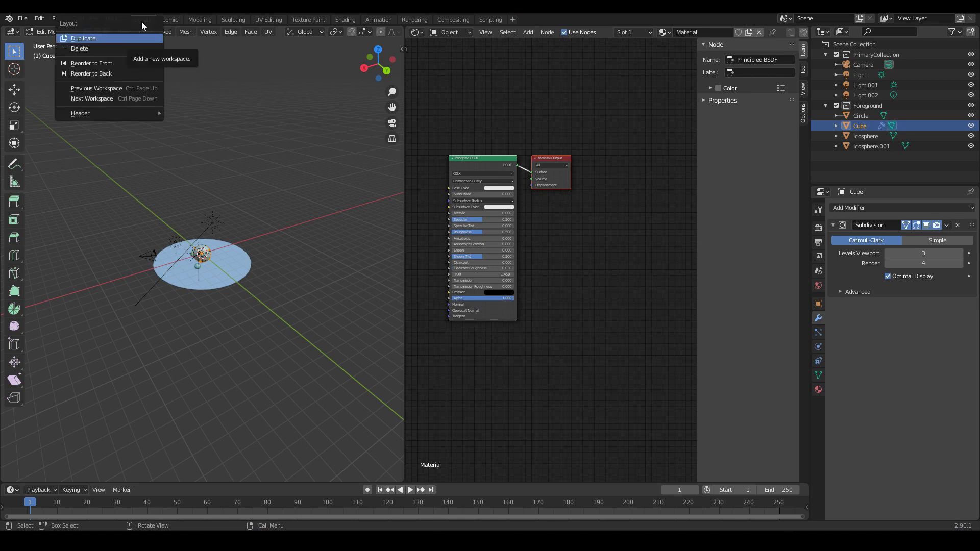
{"action": "left_click", "coordinate": [106, 36]}
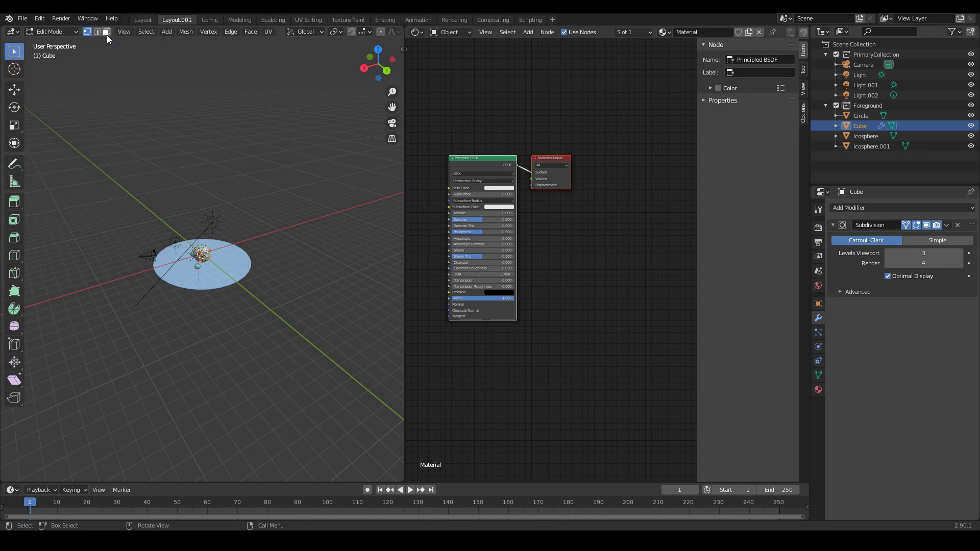
{"action": "double_click", "coordinate": [179, 21]}
{"action": "type", "text": "NewLayout"}
{"action": "key", "text": "Return"}
Return the Cube to Object Mode and orbit the view around the spheres
{"action": "key", "text": "Tab"}
{"action": "scroll", "coordinate": [229, 286], "scroll_direction": "up", "scroll_amount": 3}
{"action": "mouse_move", "coordinate": [233, 267]}
{"action": "middle_mouse_down"}
{"action": "mouse_move", "coordinate": [242, 249]}
{"action": "mouse_move", "coordinate": [227, 239]}
{"action": "mouse_move", "coordinate": [218, 254]}
{"action": "mouse_move", "coordinate": [137, 247]}
{"action": "mouse_move", "coordinate": [244, 237]}
{"action": "mouse_move", "coordinate": [220, 261]}
{"action": "middle_mouse_up"}
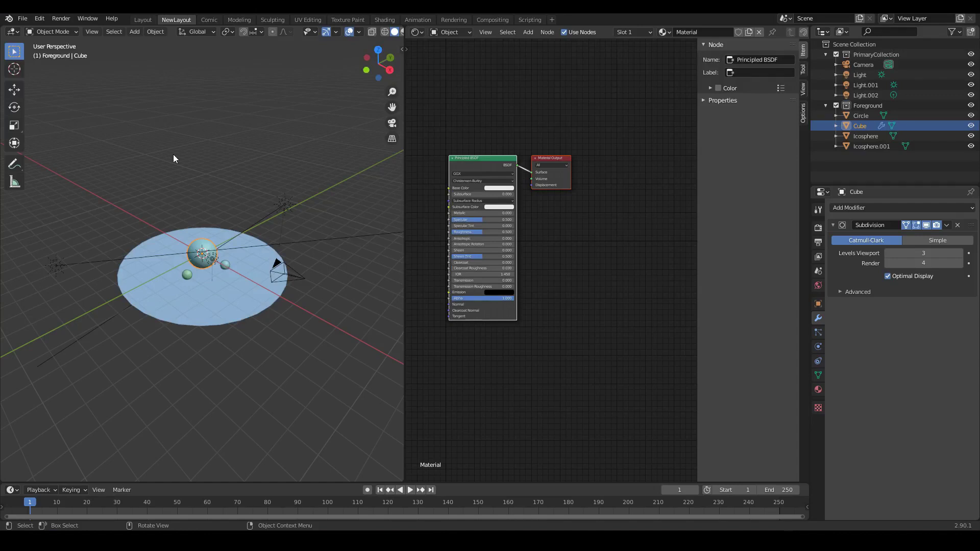
{"action": "left_click", "coordinate": [28, 22]}
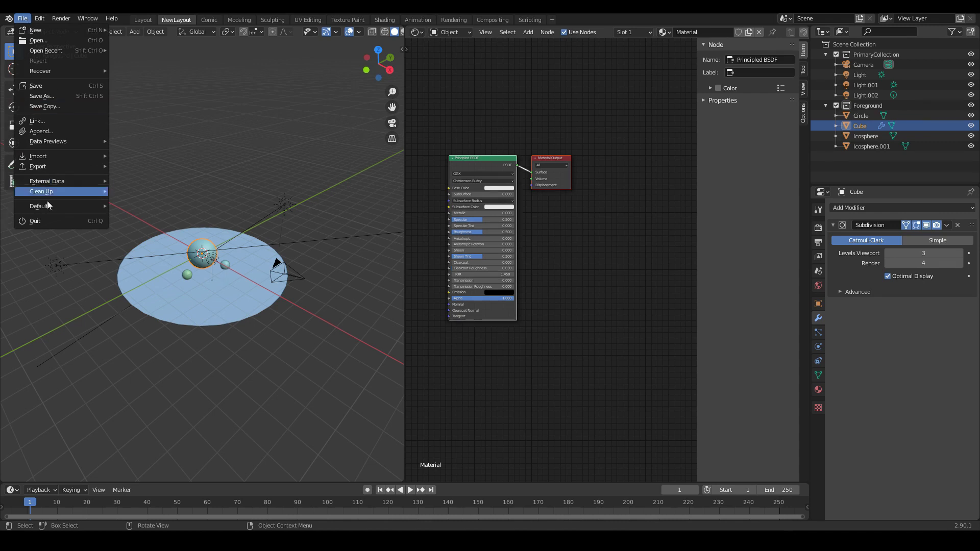
{"action": "mouse_move", "coordinate": [48, 210]}
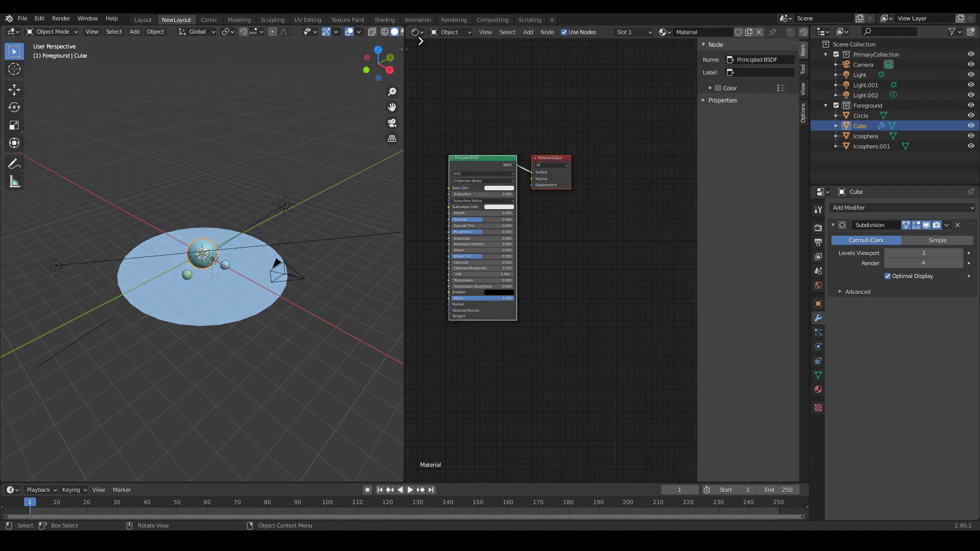
Merge the Shader Editor area into the 3D viewport so only the scene view remains
{"action": "right_click", "coordinate": [404, 115]}
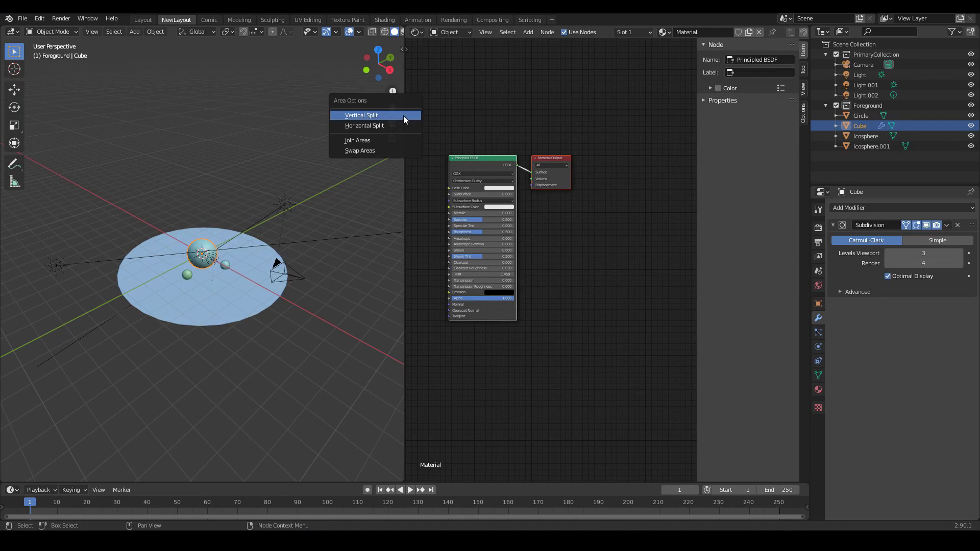
{"action": "left_click", "coordinate": [384, 142]}
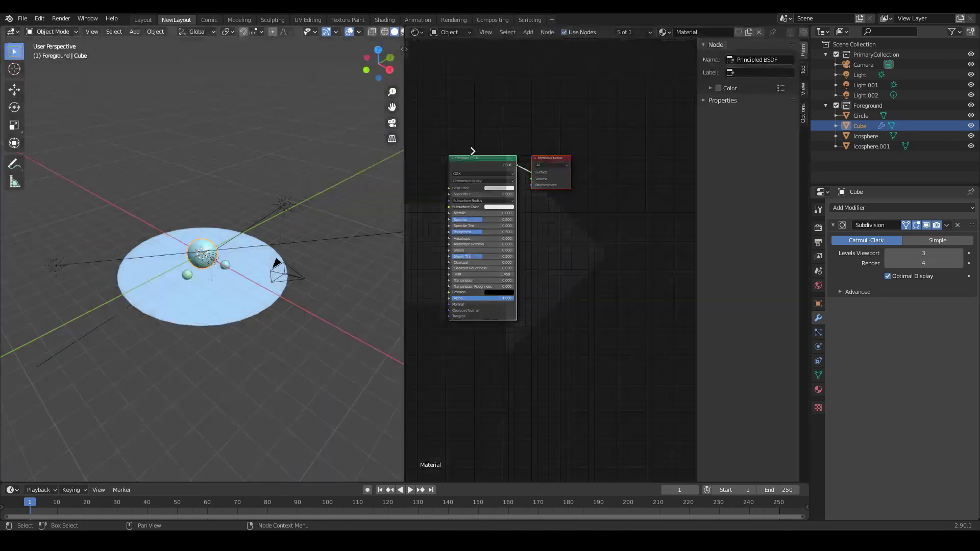
{"action": "left_click", "coordinate": [473, 151]}
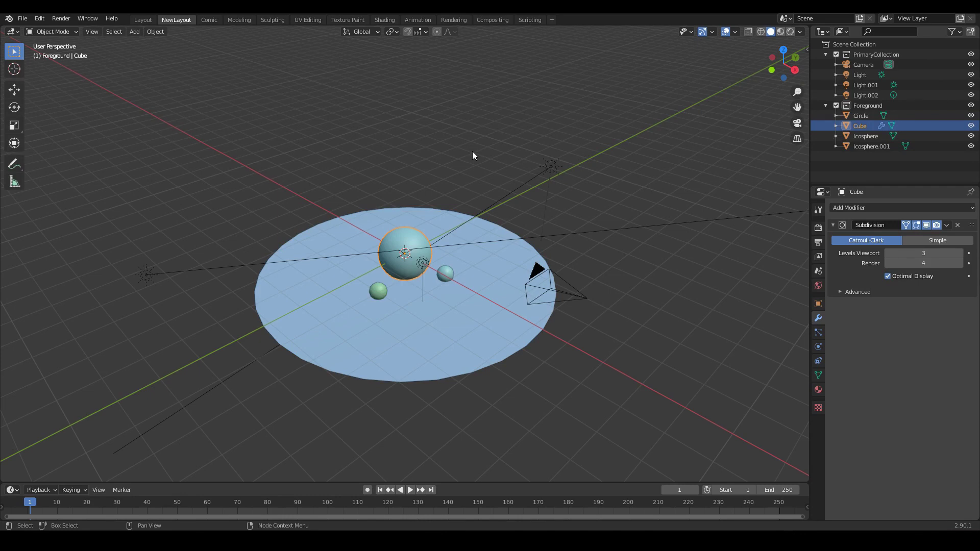
Add a UV Sphere via the F3 search 'Add sphere', leaving it at the scene centre
{"action": "key", "text": "F3"}
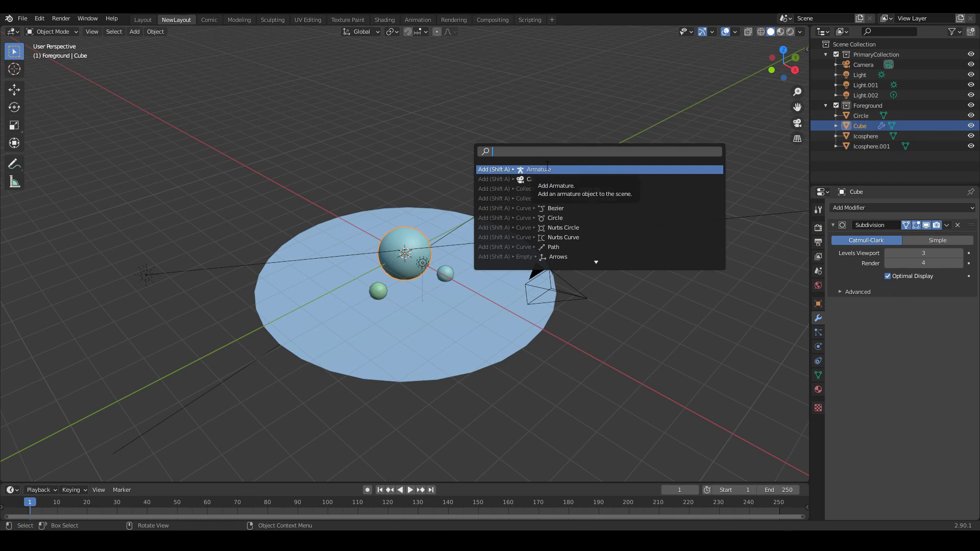
{"action": "type", "text": "Add"}
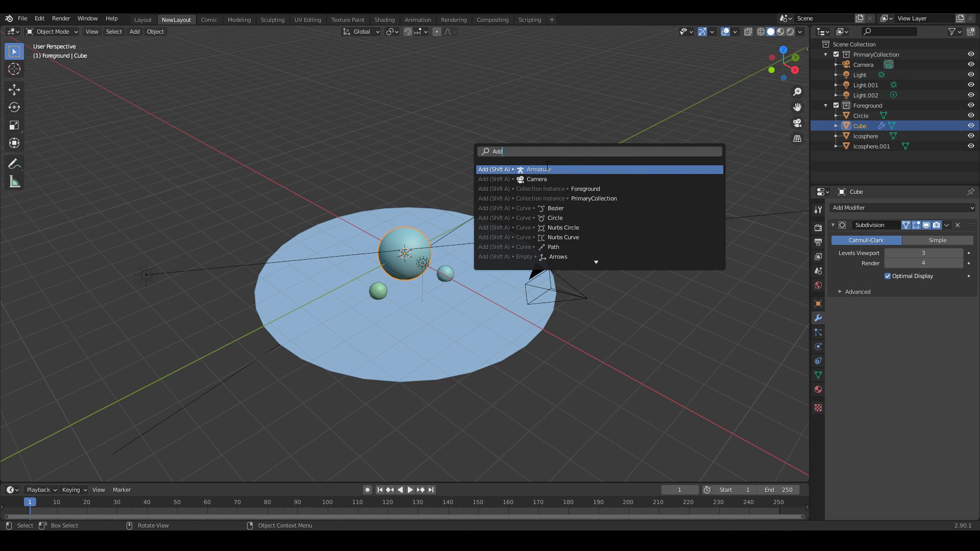
{"action": "type", "text": " sphere"}
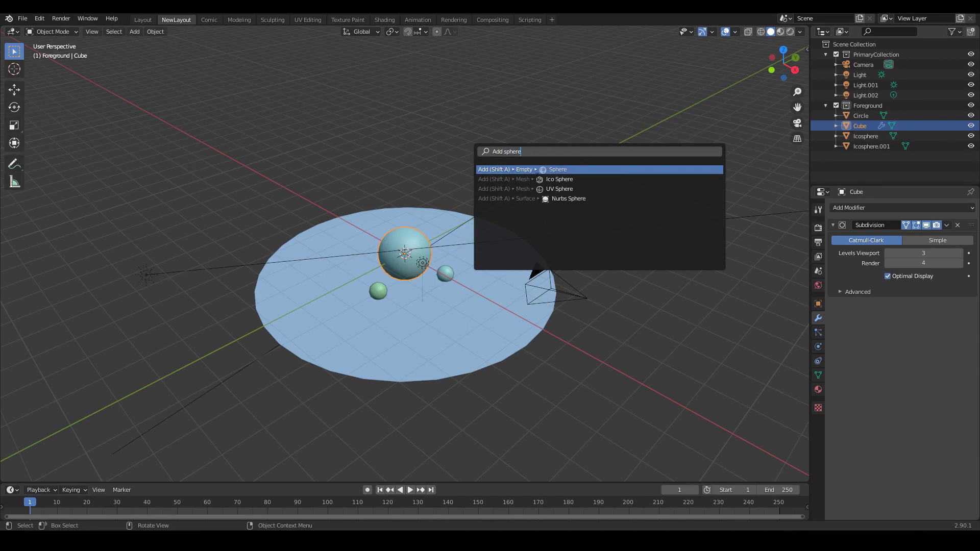
{"action": "key", "text": "Down"}
{"action": "key", "text": "Down"}
{"action": "key", "text": "Down"}
{"action": "key", "text": "Down"}
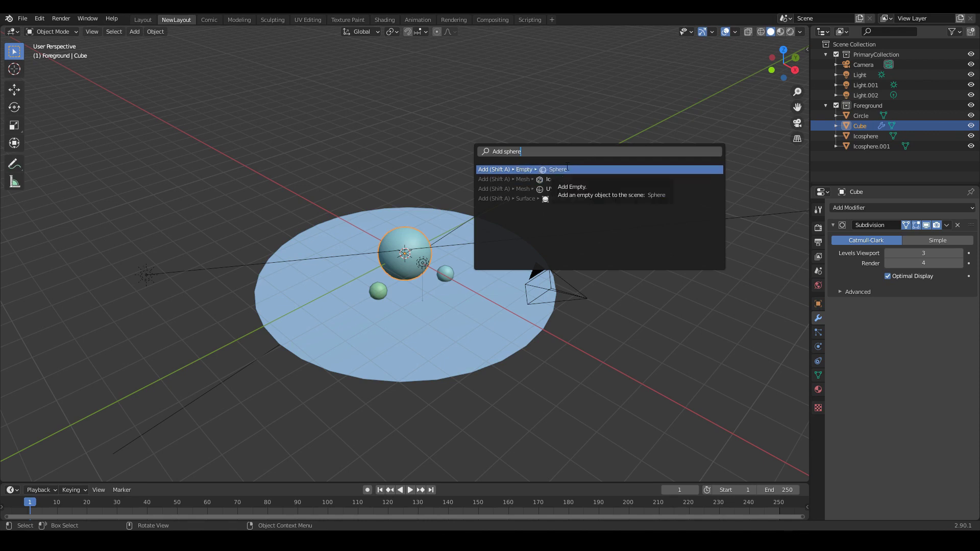
{"action": "left_click", "coordinate": [518, 189]}
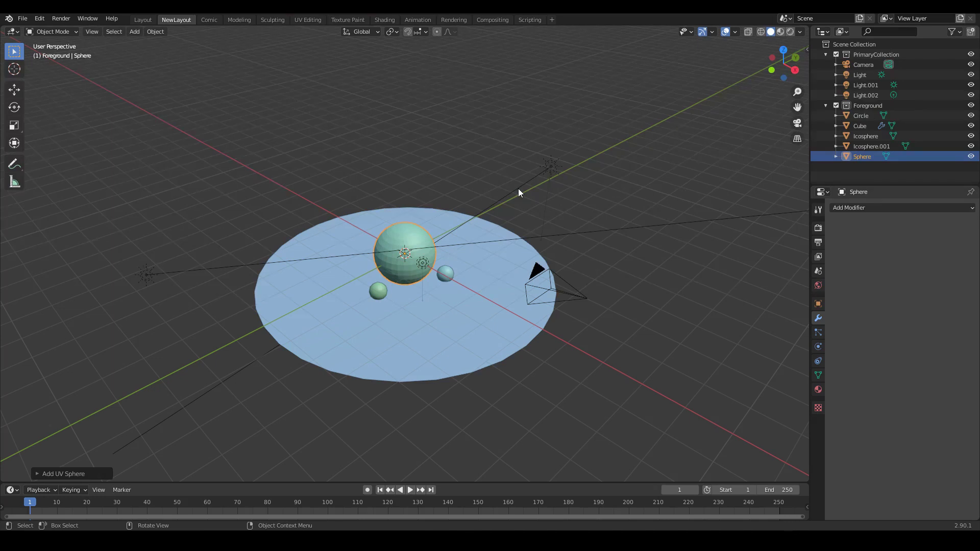
{"action": "key", "text": "g"}
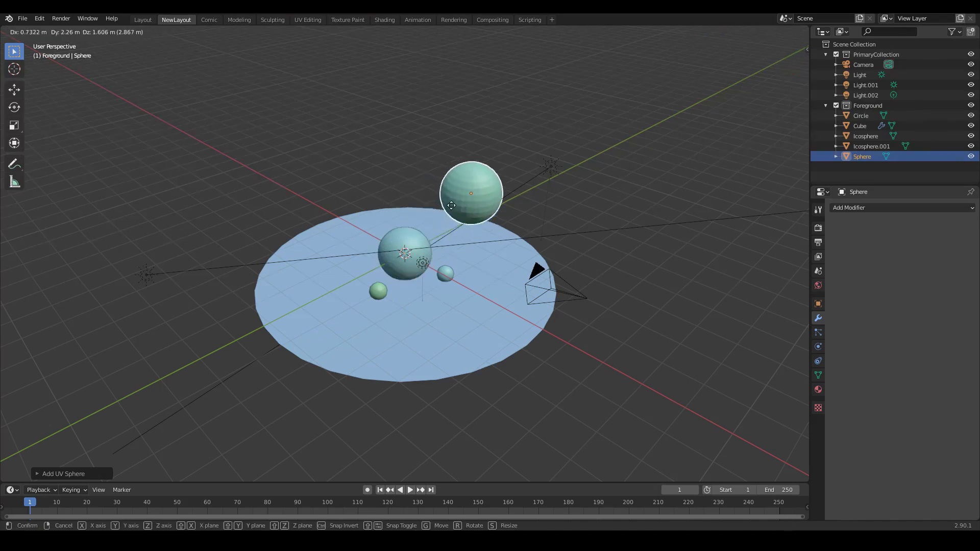
{"action": "right_click", "coordinate": [399, 212]}
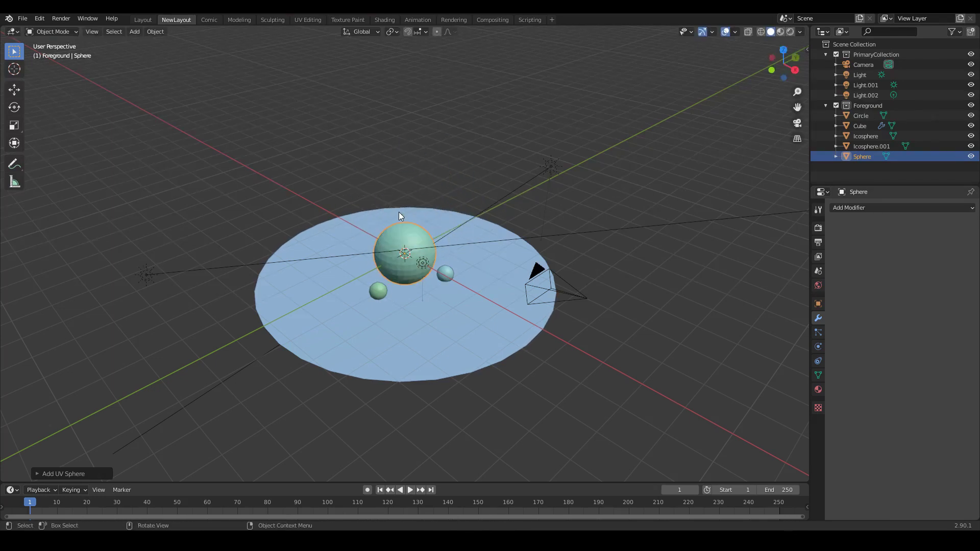
Delete the new Sphere, then try 'j' in the F3 command search and close it
{"action": "key", "text": "x"}
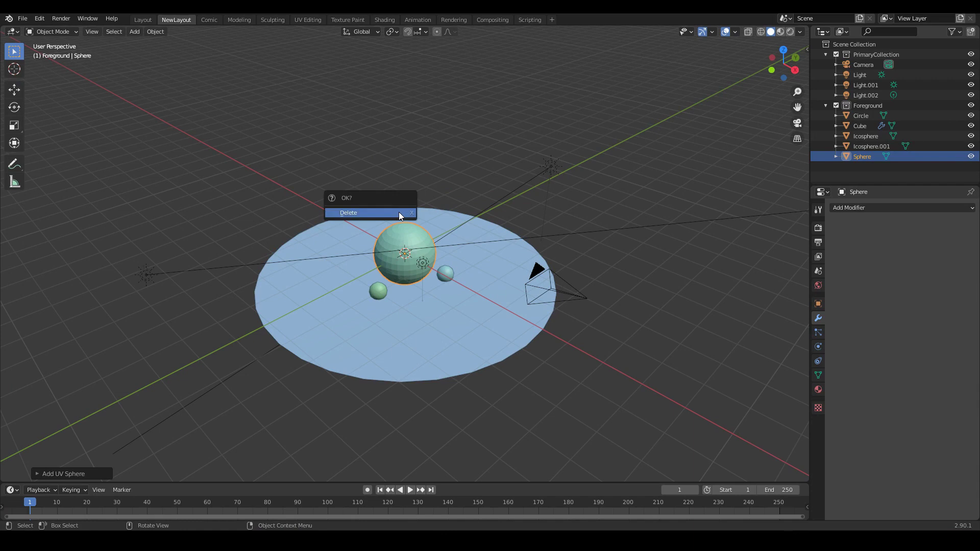
{"action": "left_click", "coordinate": [399, 212]}
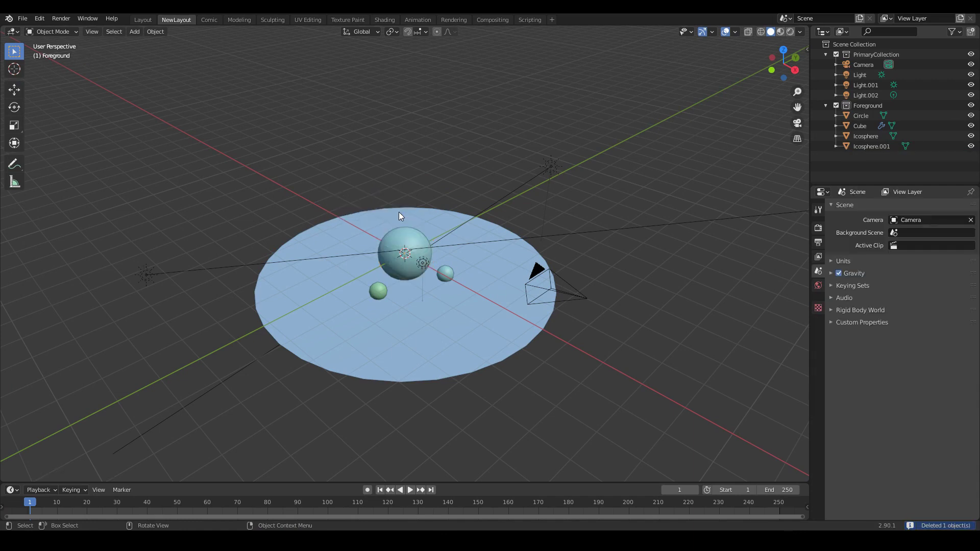
{"action": "key", "text": "F3"}
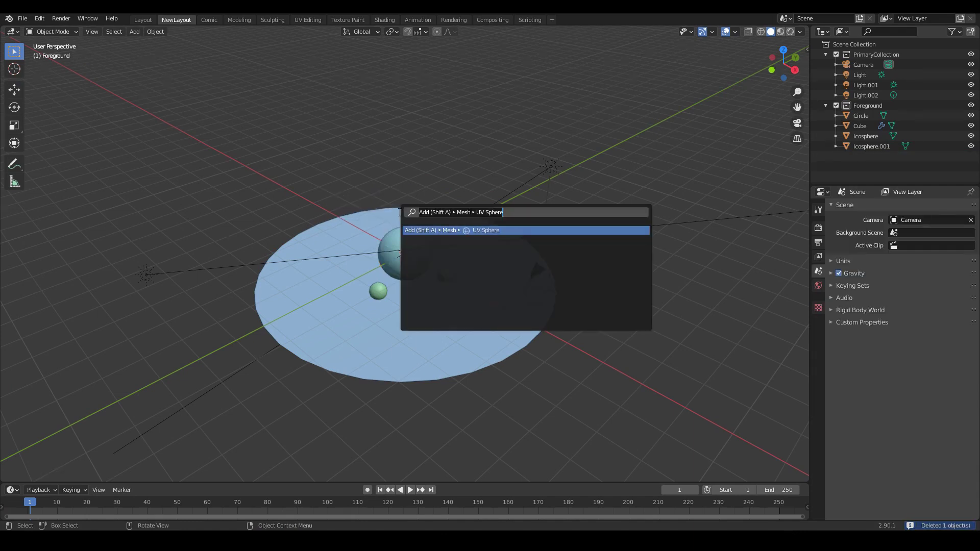
{"action": "key", "text": "BackSpace"}
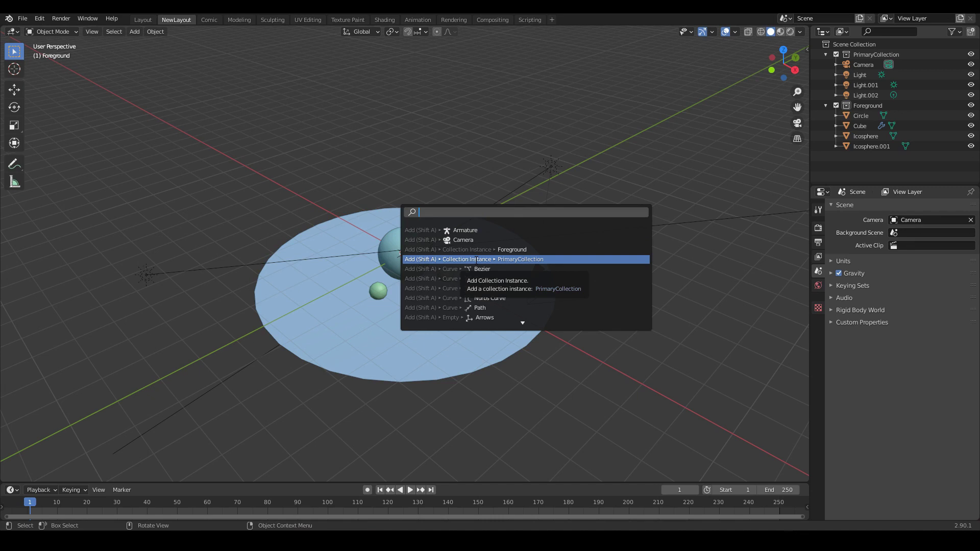
{"action": "type", "text": "j"}
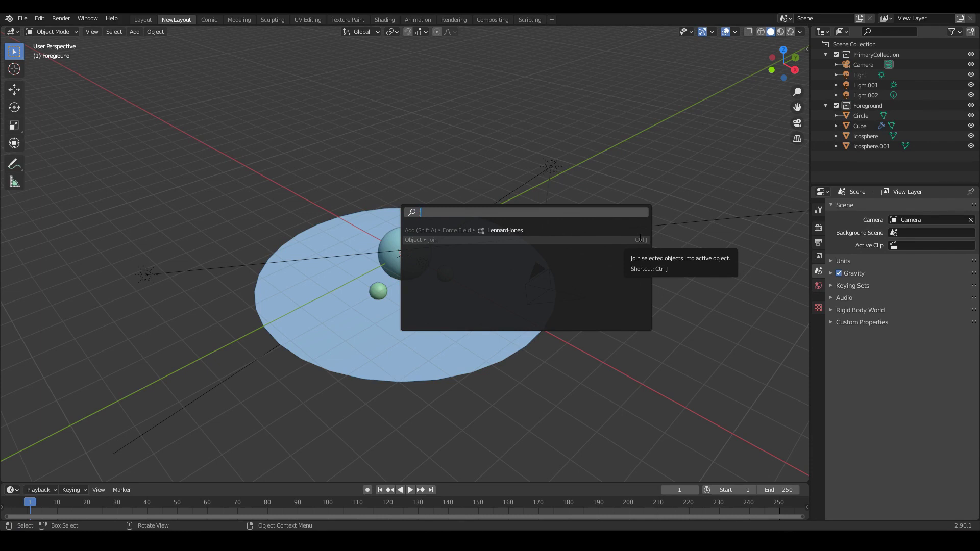
{"action": "key", "text": "BackSpace"}
{"action": "key", "text": "Escape"}
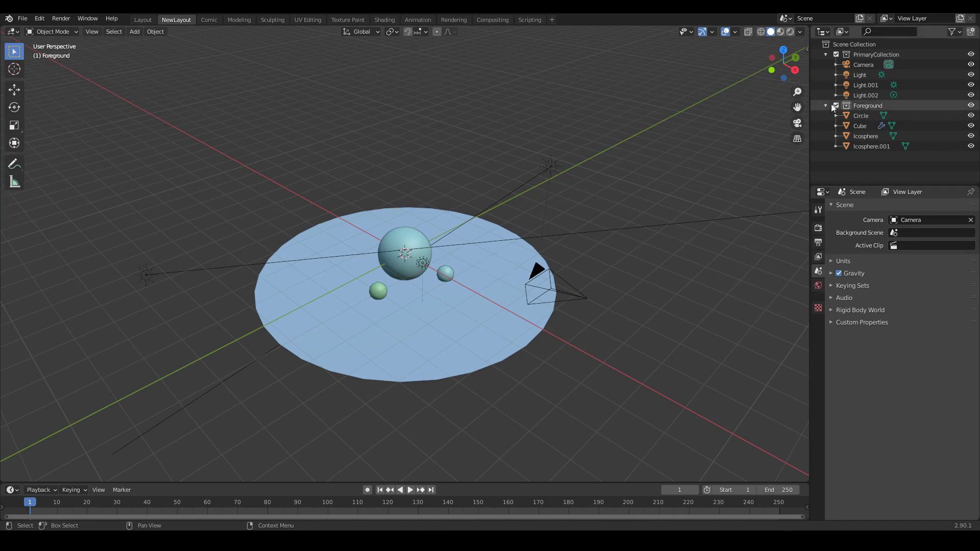
{"action": "right_click", "coordinate": [838, 272]}
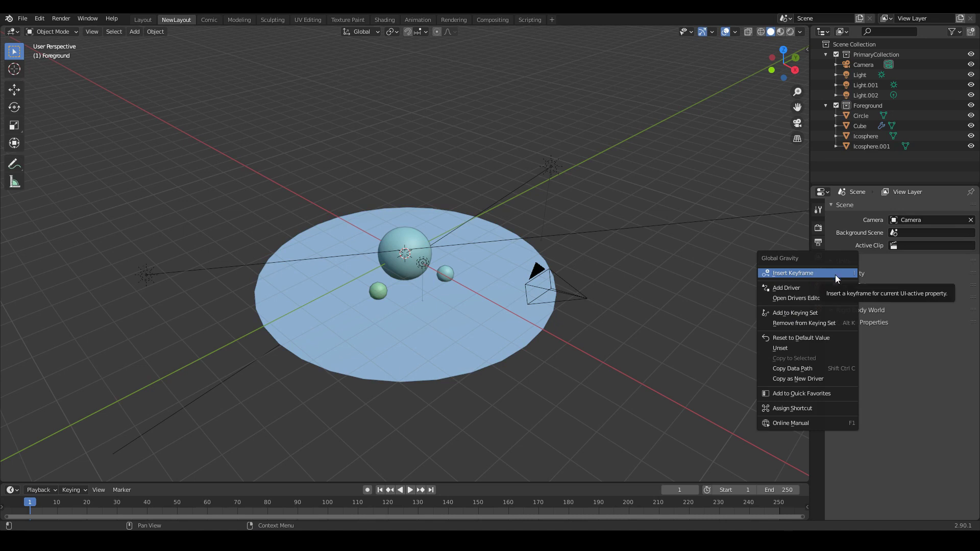
{"action": "left_click", "coordinate": [797, 408]}
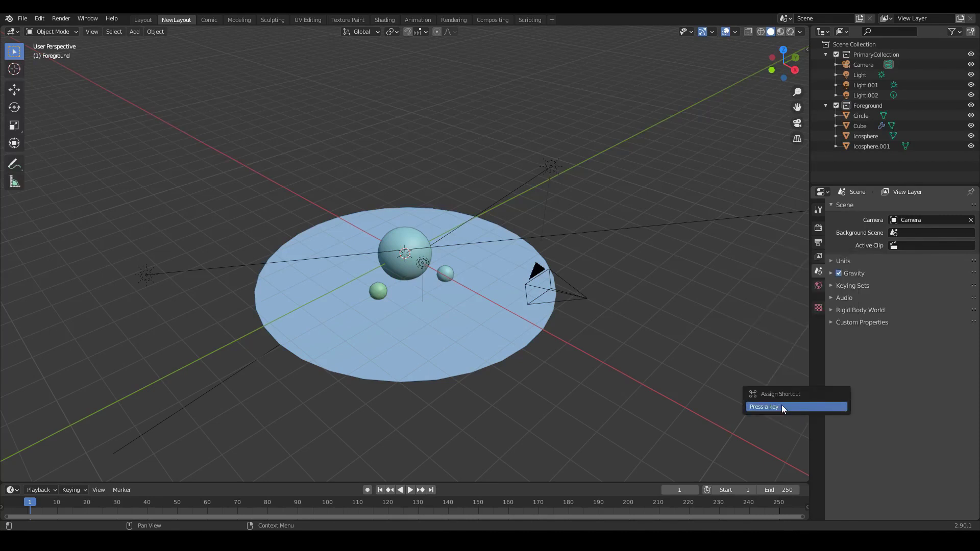
{"action": "key", "text": "Escape"}
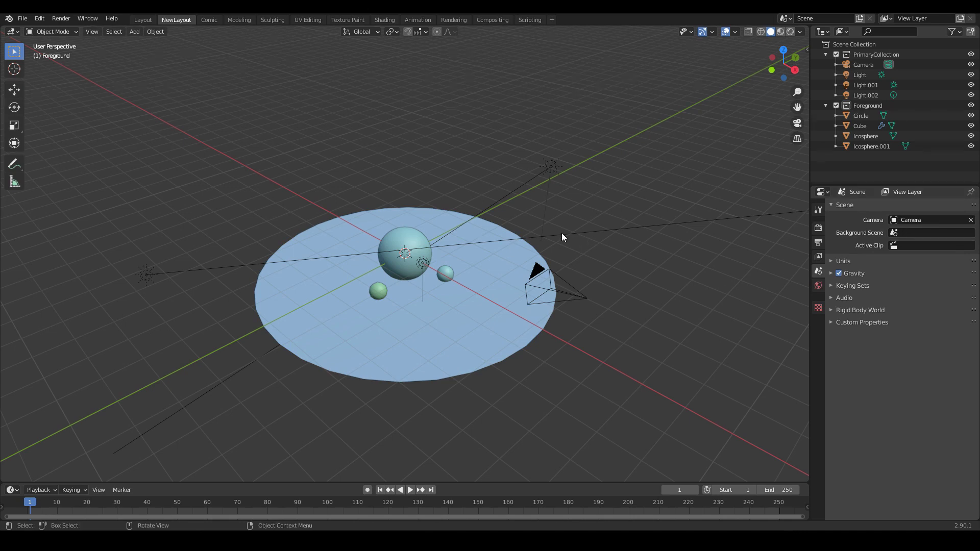
Add the Cube mesh from Add > Mesh to Quick Favorites and check it in the Q menu
{"action": "left_click", "coordinate": [134, 31]}
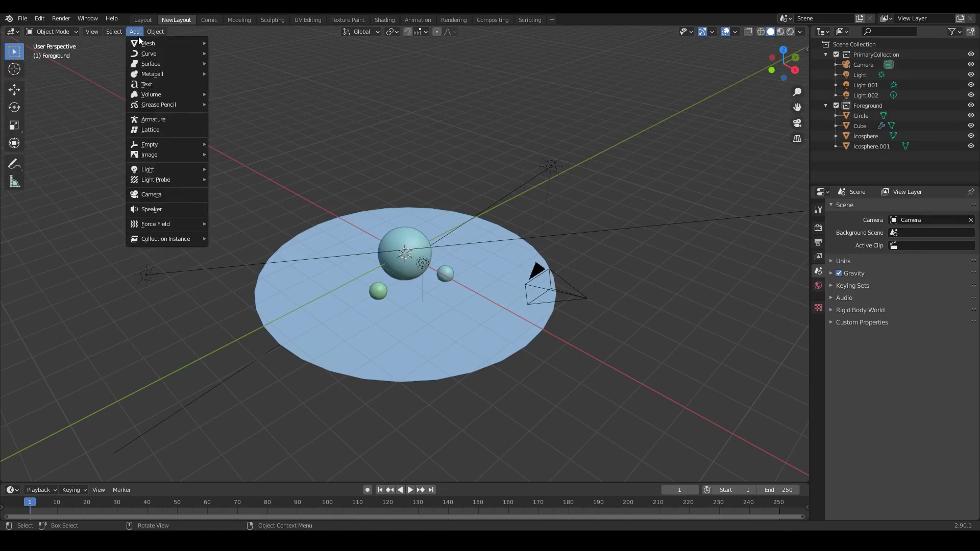
{"action": "mouse_move", "coordinate": [139, 39]}
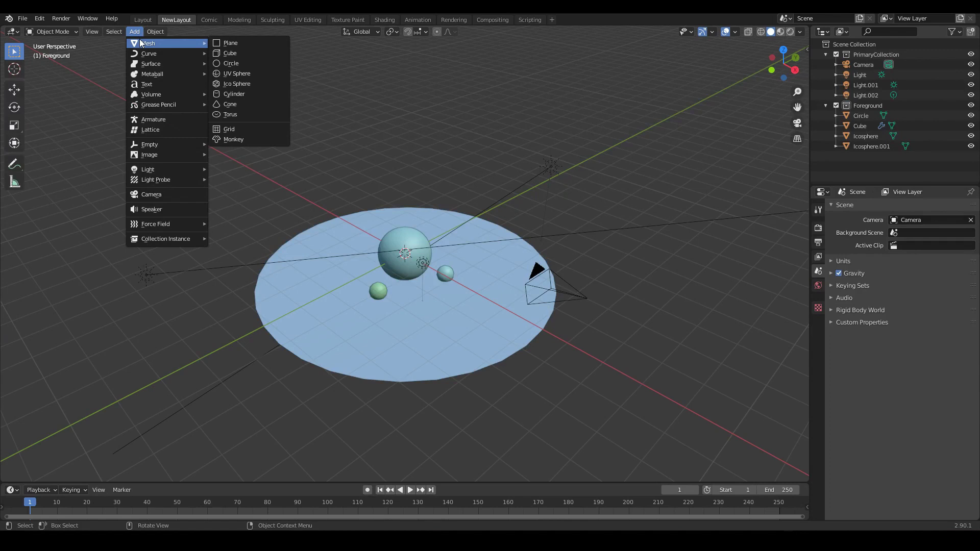
{"action": "right_click", "coordinate": [234, 52]}
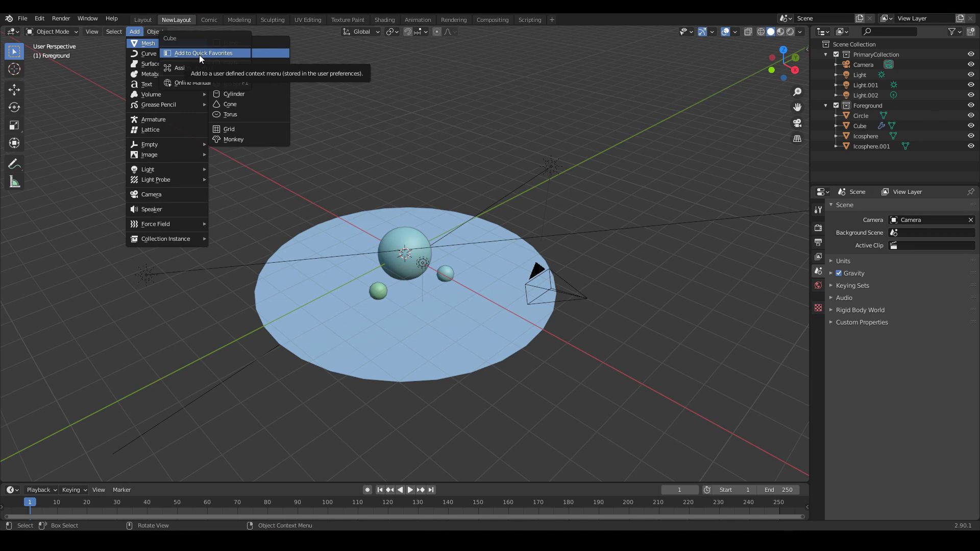
{"action": "mouse_move", "coordinate": [149, 53]}
{"action": "left_click", "coordinate": [296, 119]}
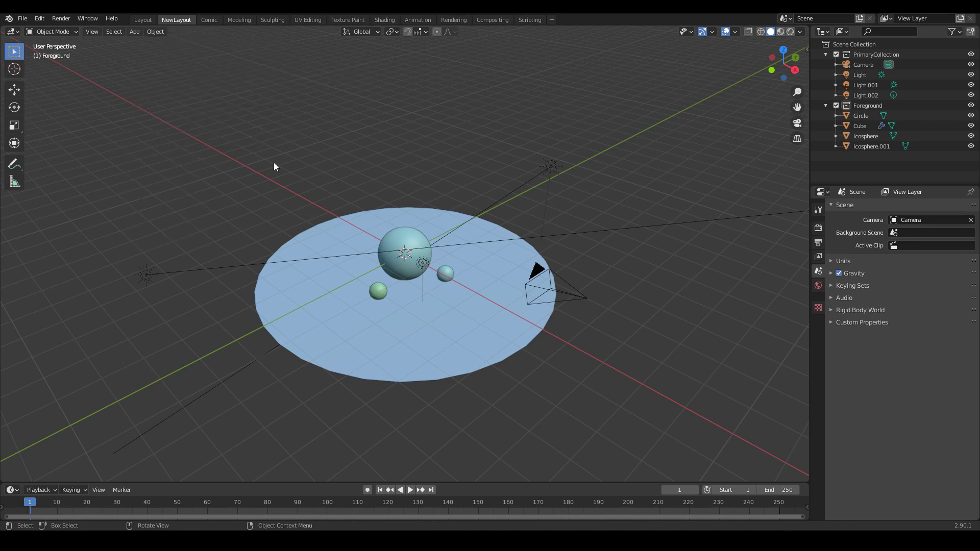
{"action": "key", "text": "q"}
Look through the scene camera and bring up the Output properties
{"action": "left_click", "coordinate": [817, 226]}
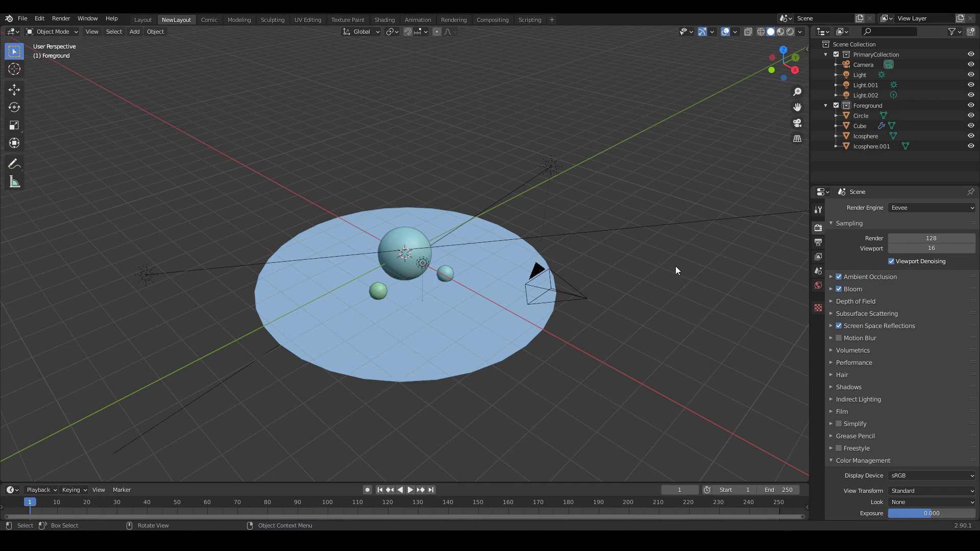
{"action": "key", "text": "KP_0"}
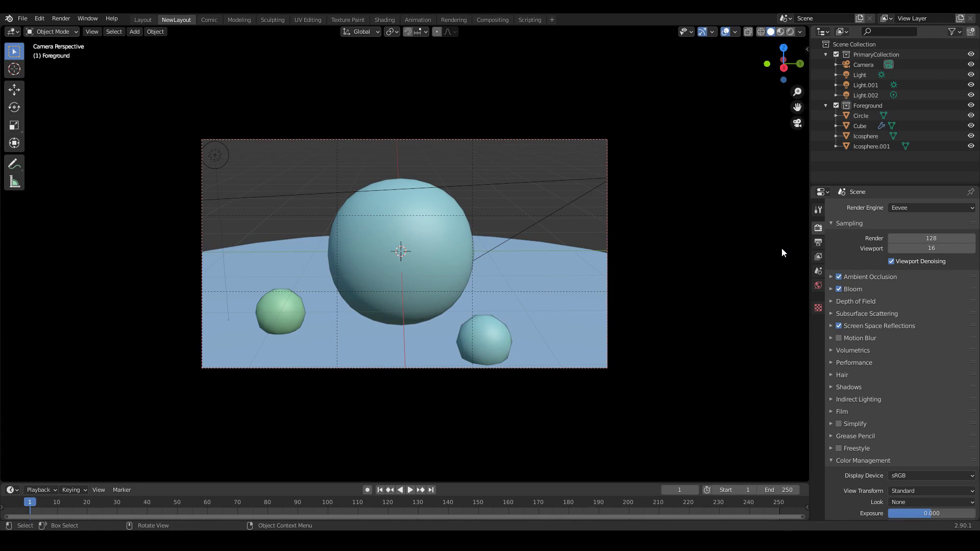
{"action": "left_click", "coordinate": [819, 242]}
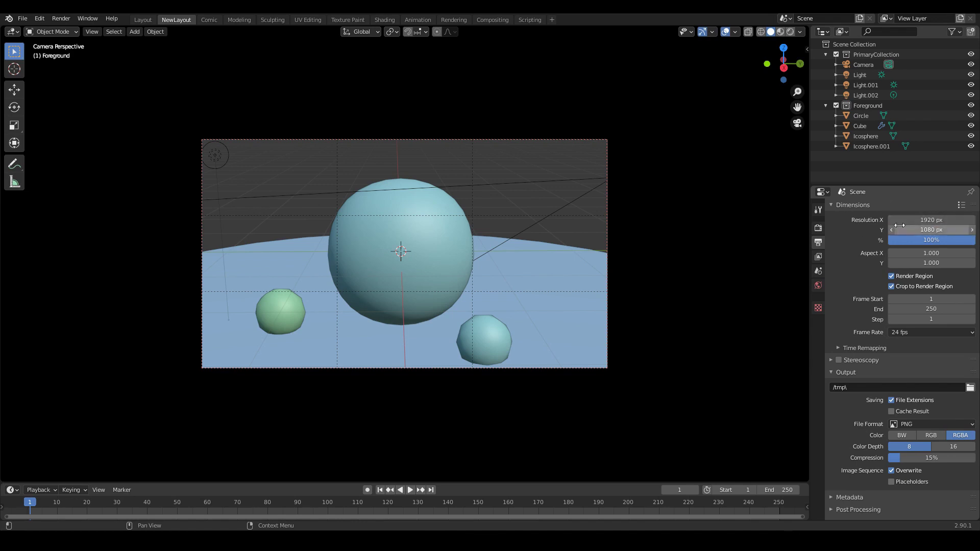
Set Resolution % to 25, reset it to 100, then enter 100/4 for 25%
{"action": "left_click", "coordinate": [913, 241]}
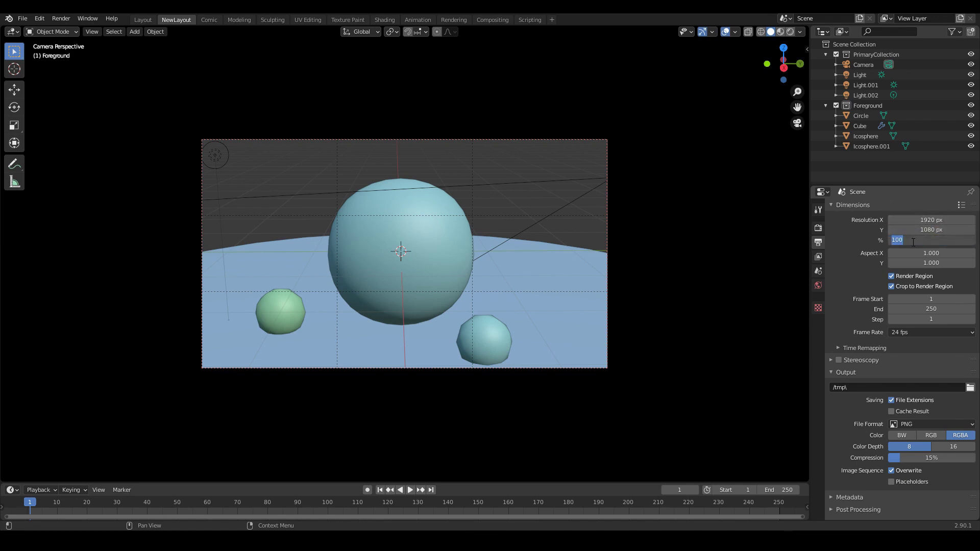
{"action": "type", "text": "25"}
{"action": "key", "text": "Return"}
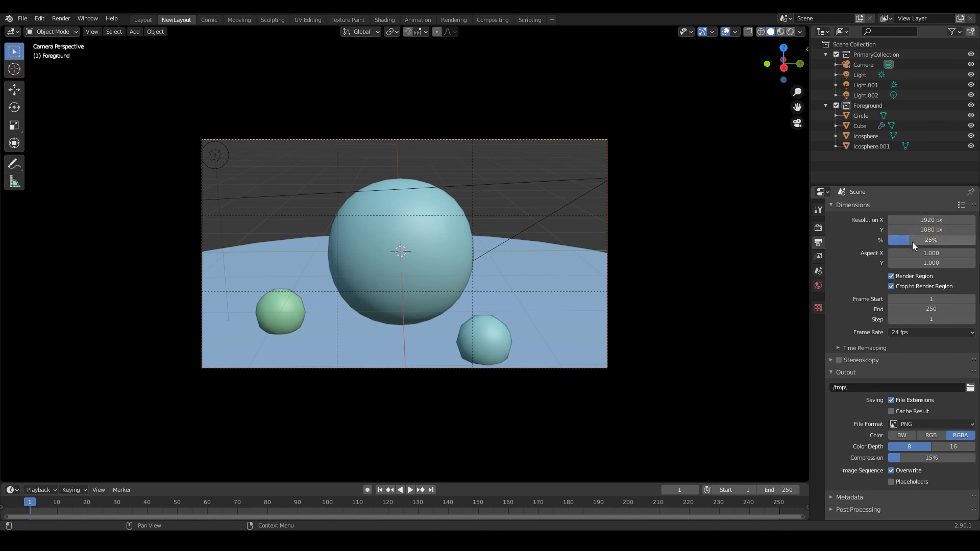
{"action": "double_click", "coordinate": [911, 242]}
{"action": "type", "text": "100"}
{"action": "key", "text": "Return"}
{"action": "double_click", "coordinate": [912, 242]}
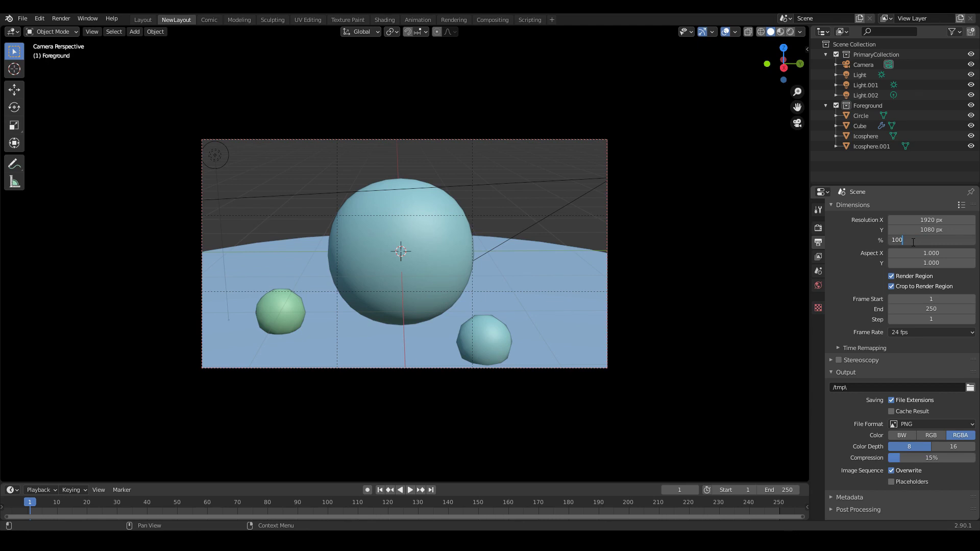
{"action": "type", "text": "/4"}
{"action": "key", "text": "Return"}
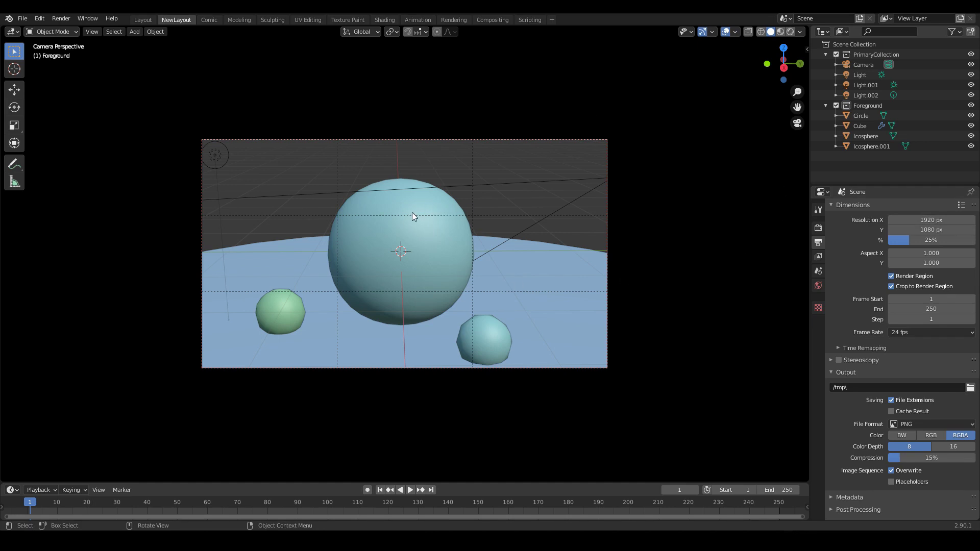
Render a 25% preview, then raise Resolution % to 100 and render full size
{"action": "key", "text": "F12"}
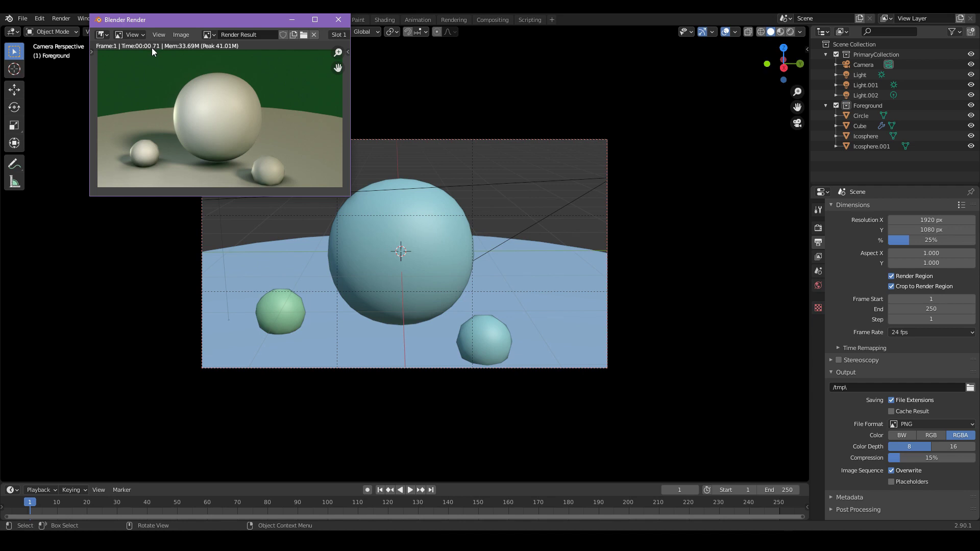
{"action": "left_click", "coordinate": [337, 21]}
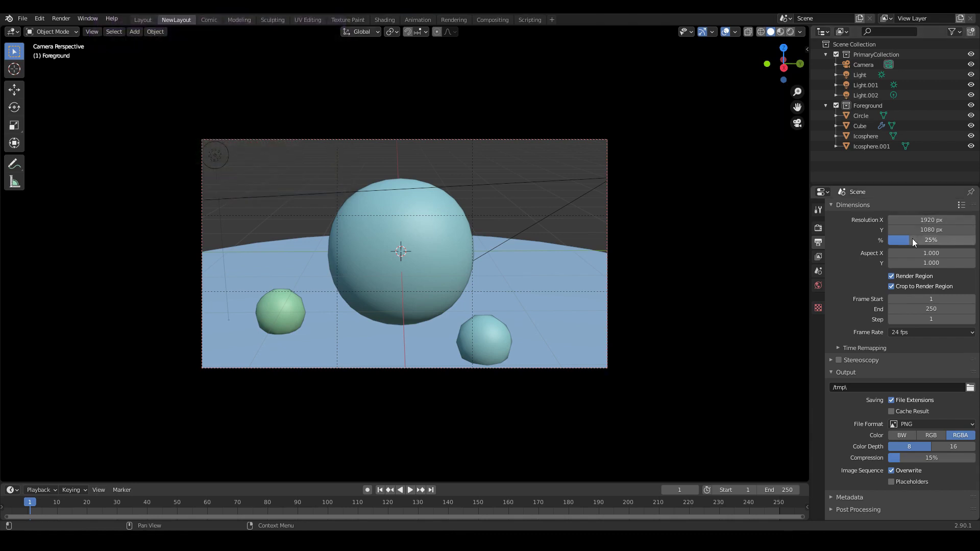
{"action": "left_click_drag", "start_coordinate": [911, 238], "coordinate": [972, 239]}
{"action": "key", "text": "F12"}
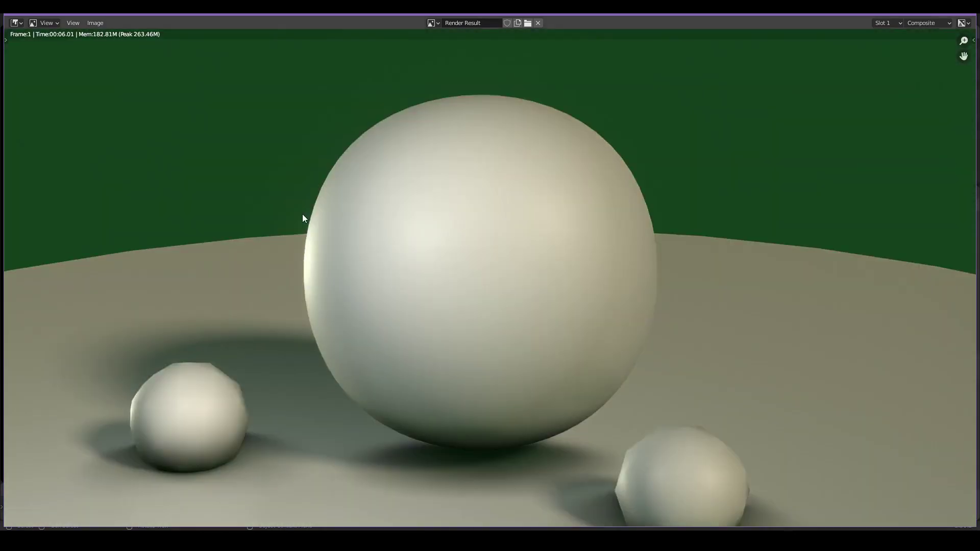
{"action": "scroll", "coordinate": [302, 213], "scroll_direction": "down", "scroll_amount": 3}
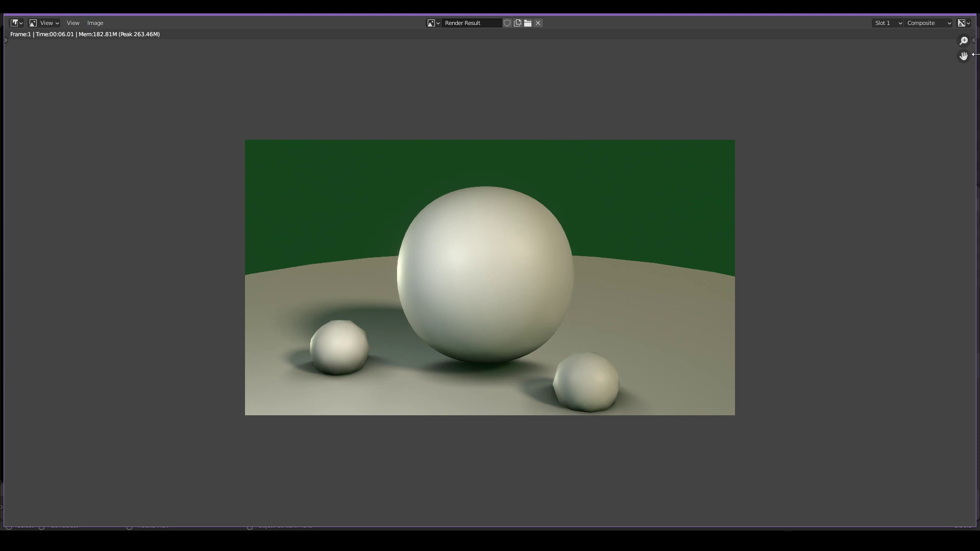
{"action": "key", "text": "Escape"}
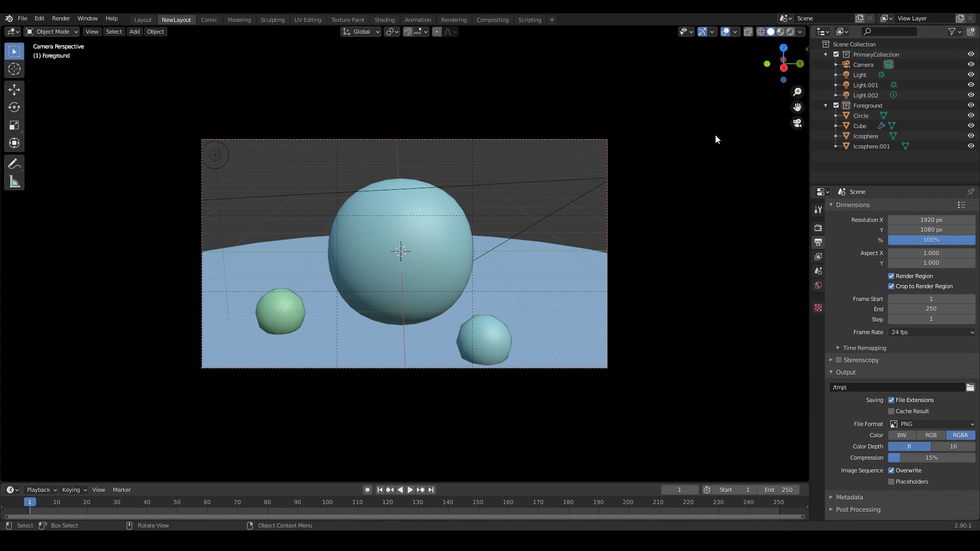
Rename the Circle disc object to baseplate in the Outliner
{"action": "middle_click_drag", "start_coordinate": [534, 205], "coordinate": [476, 255]}
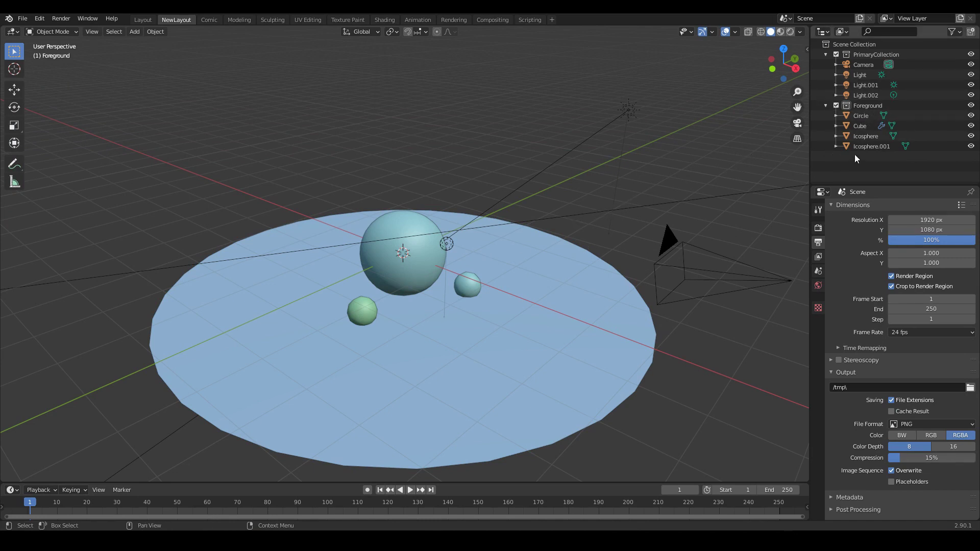
{"action": "left_click", "coordinate": [861, 119]}
{"action": "double_click", "coordinate": [861, 117]}
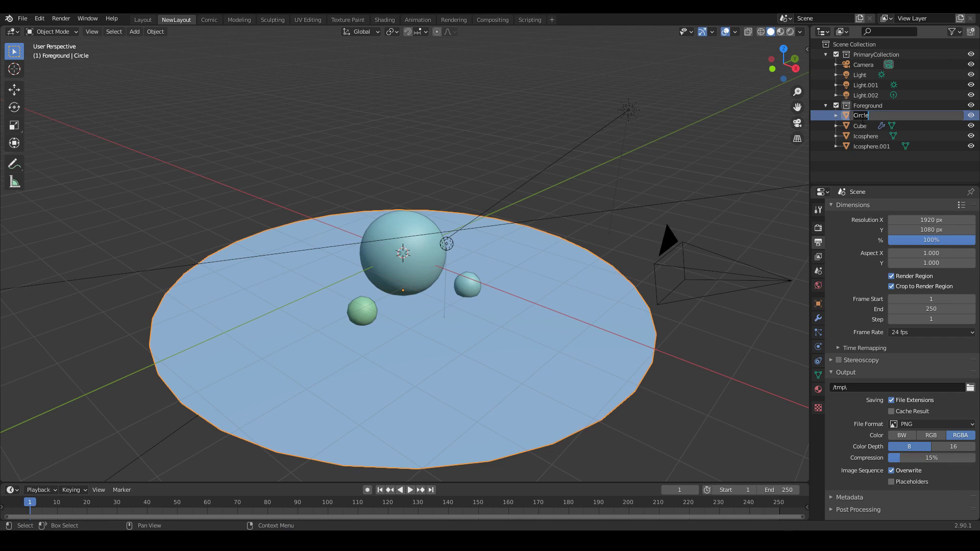
{"action": "type", "text": "baseplate"}
{"action": "key", "text": "Return"}
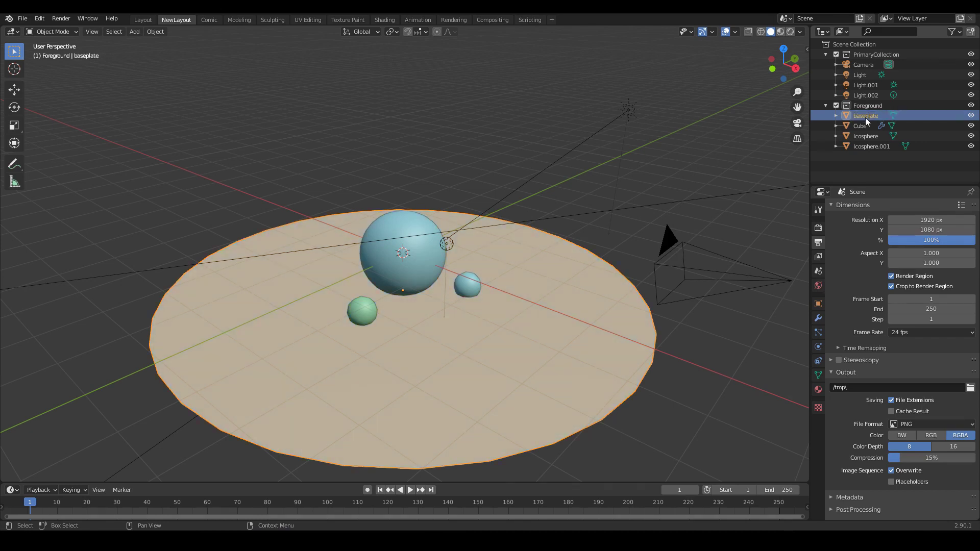
Select and deselect all objects, then filter the Outliner by 'bas' and clear it
{"action": "key", "text": "Tab"}
{"action": "key", "text": "Tab"}
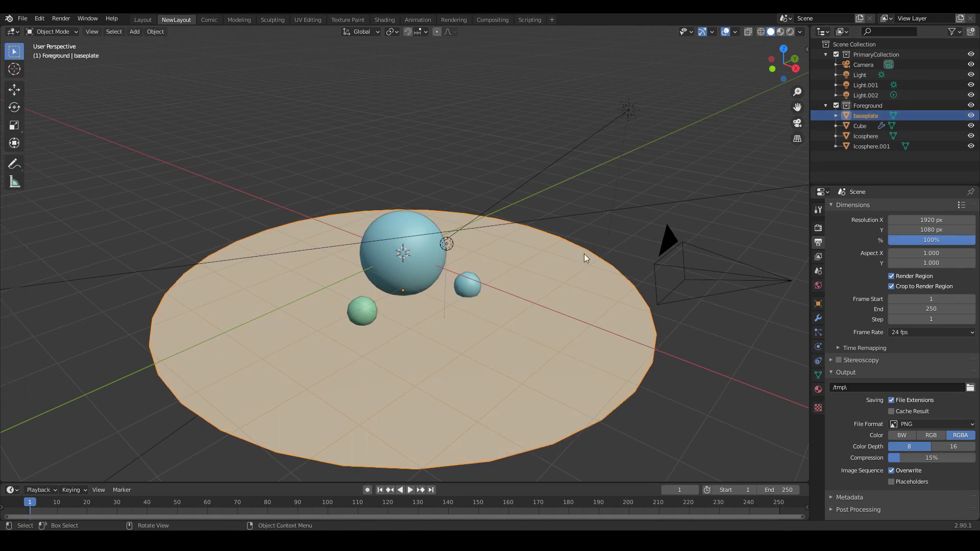
{"action": "key", "text": "a"}
{"action": "key", "text": "alt+a"}
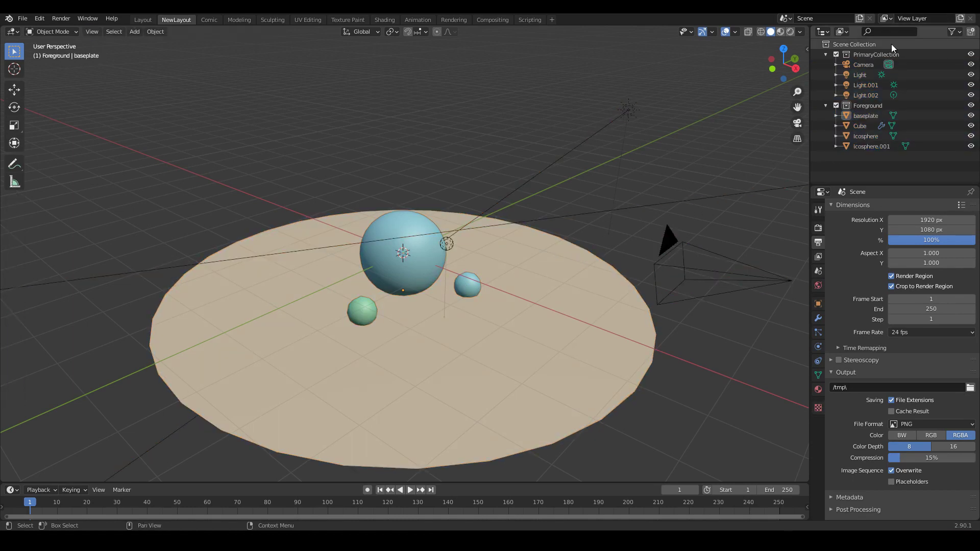
{"action": "left_click", "coordinate": [893, 31]}
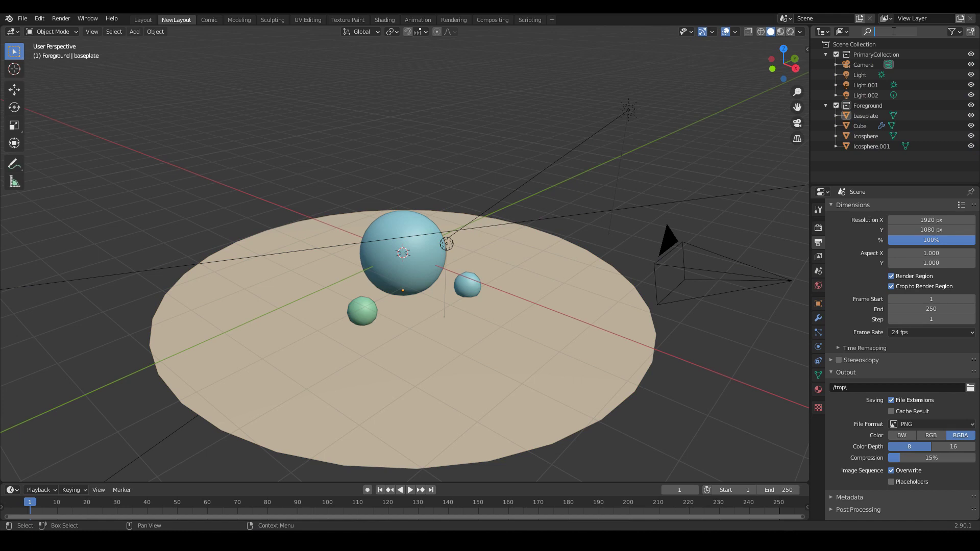
{"action": "type", "text": "bas"}
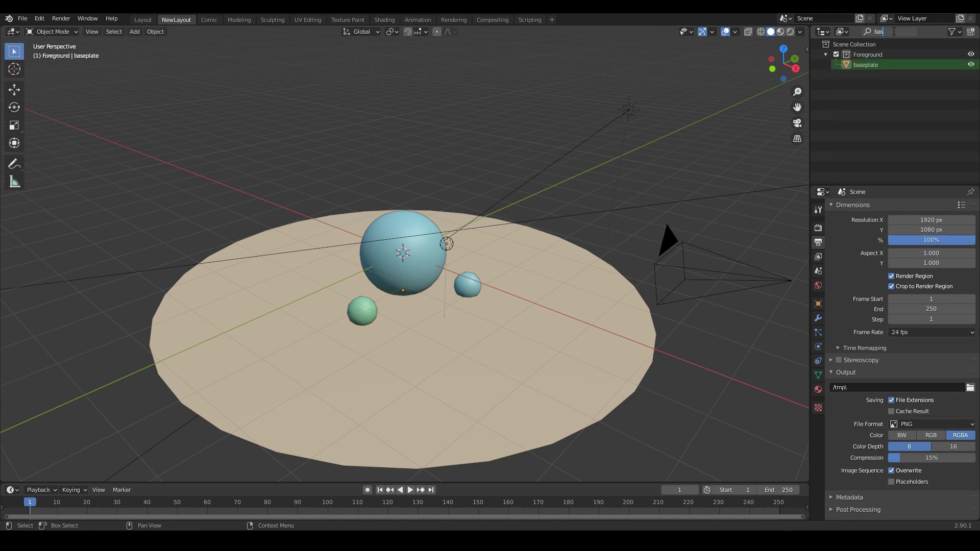
{"action": "key", "text": "BackSpace"}
{"action": "key", "text": "BackSpace"}
{"action": "key", "text": "BackSpace"}
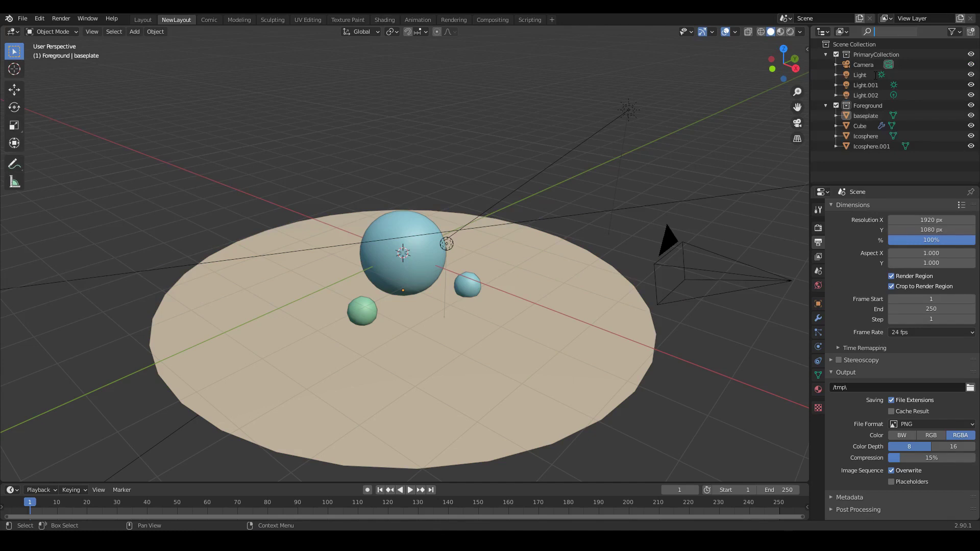
{"action": "middle_click_drag", "start_coordinate": [504, 347], "coordinate": [518, 246]}
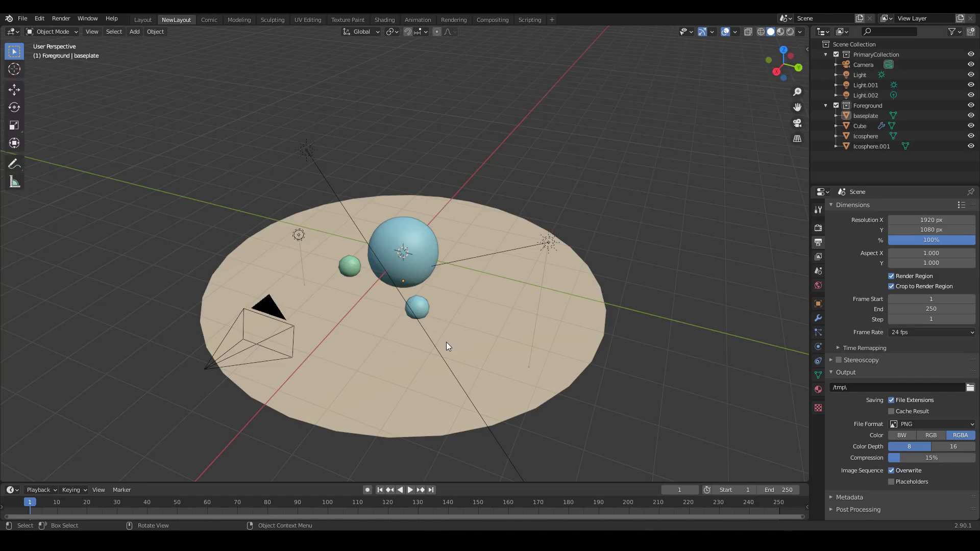
{"action": "left_click", "coordinate": [411, 244]}
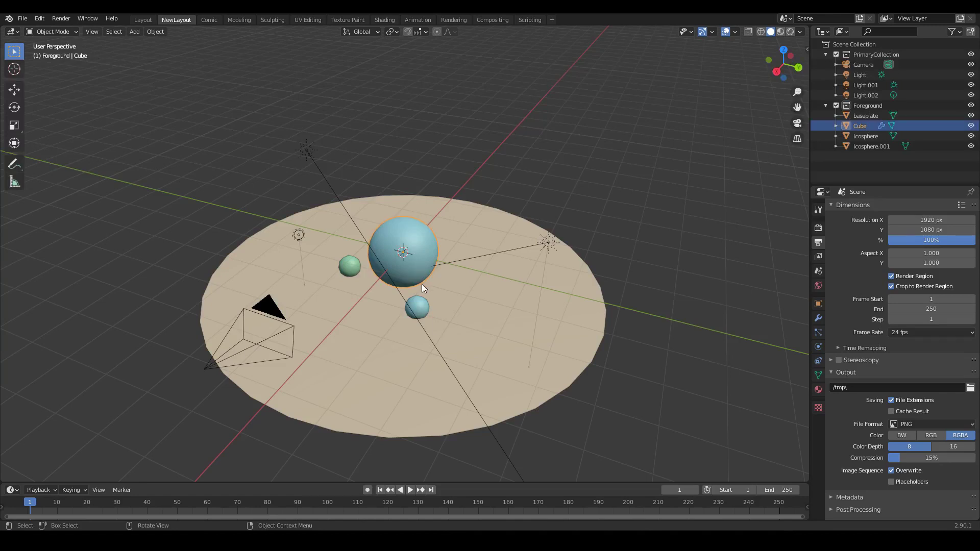
{"action": "left_click", "coordinate": [422, 307]}
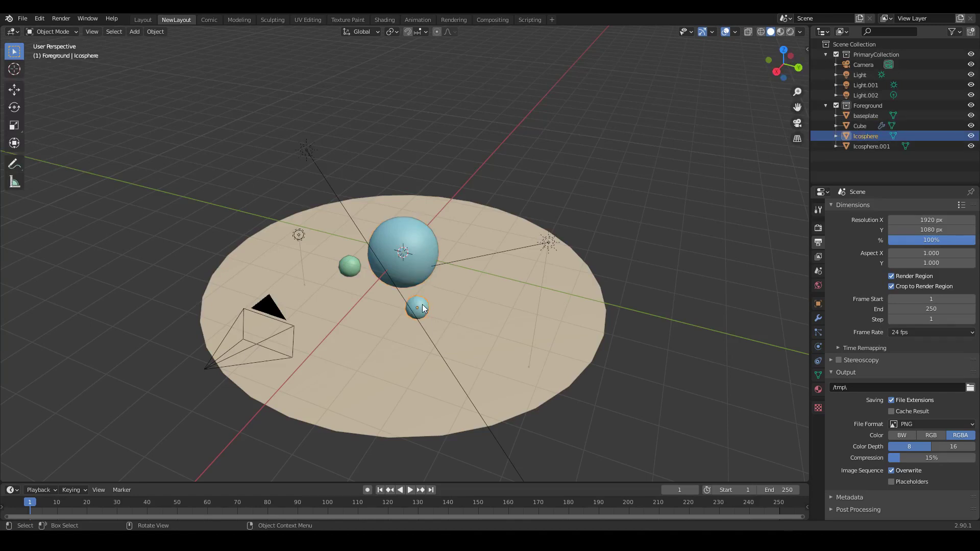
{"action": "left_click", "coordinate": [347, 267]}
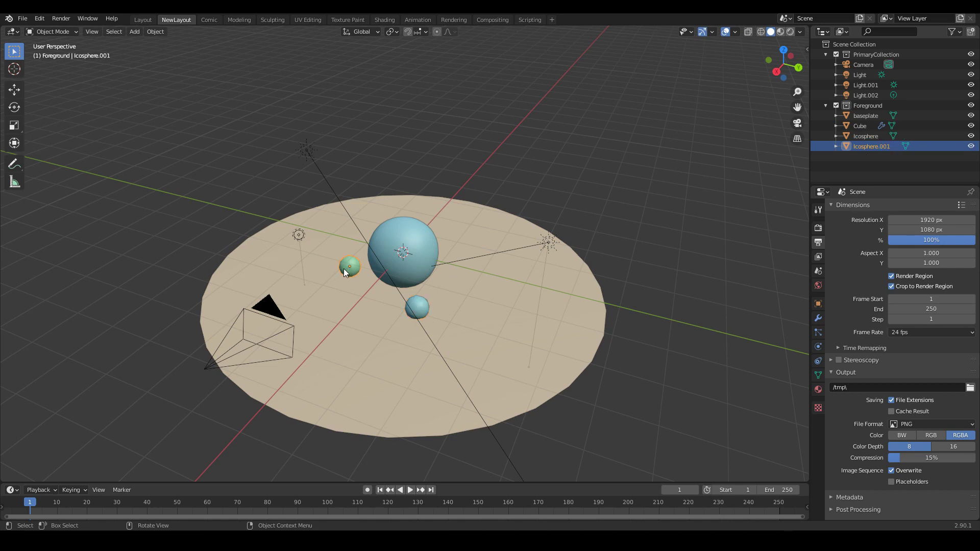
{"action": "left_click", "coordinate": [308, 309]}
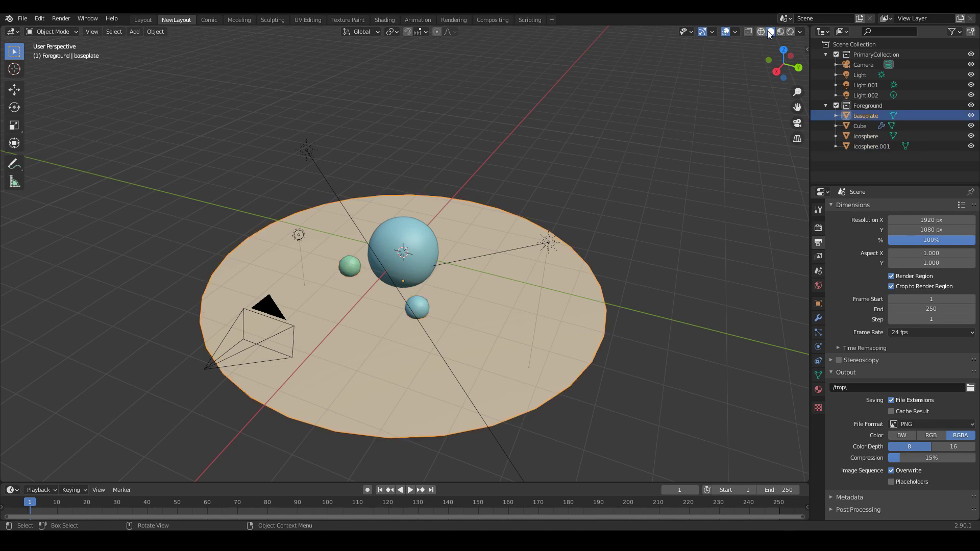
{"action": "left_click", "coordinate": [803, 31]}
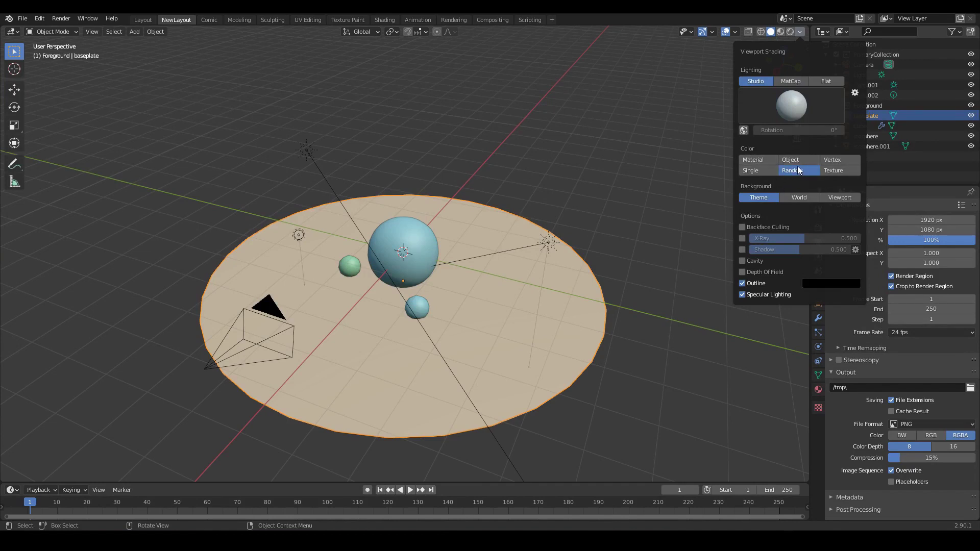
{"action": "left_click", "coordinate": [761, 159]}
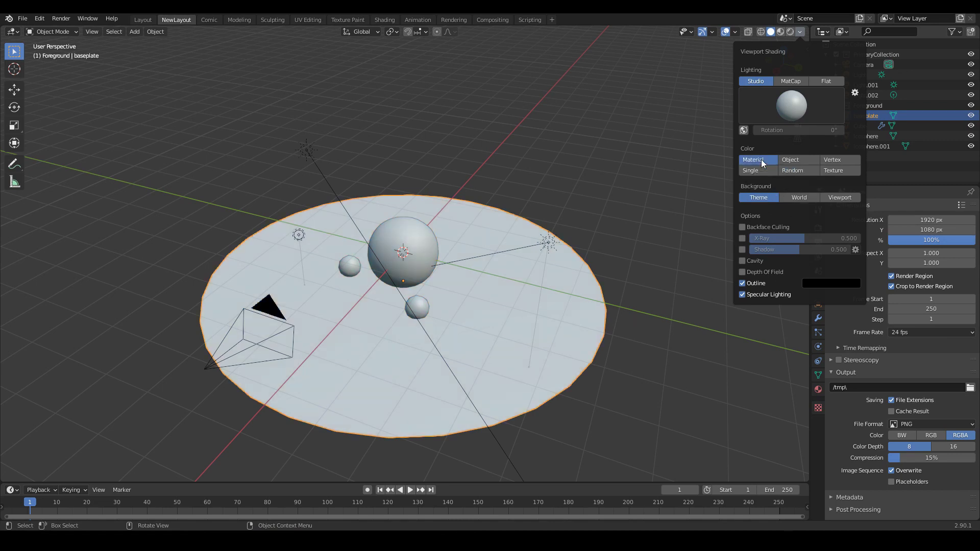
{"action": "left_click", "coordinate": [802, 171]}
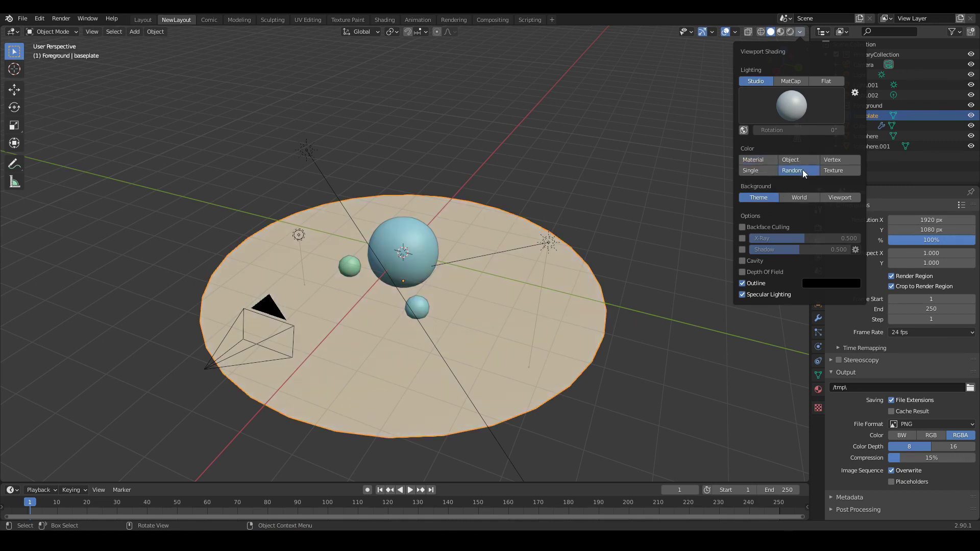
{"action": "mouse_move", "coordinate": [677, 198]}
{"action": "middle_mouse_down"}
{"action": "mouse_move", "coordinate": [572, 304]}
{"action": "mouse_move", "coordinate": [617, 280]}
{"action": "mouse_move", "coordinate": [558, 293]}
{"action": "mouse_move", "coordinate": [464, 289]}
{"action": "middle_mouse_up"}
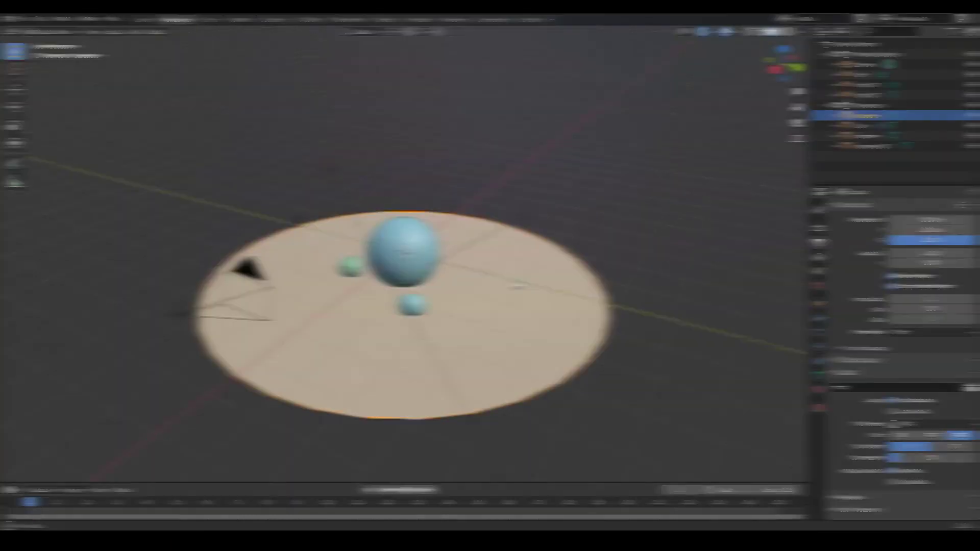